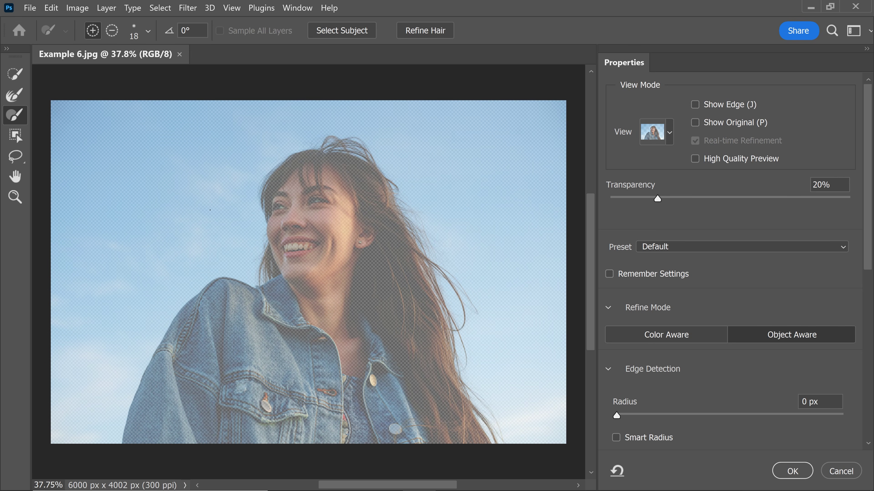
Select the woman automatically with Select Subject and preview the cutout in the On White view.
click(351, 34)
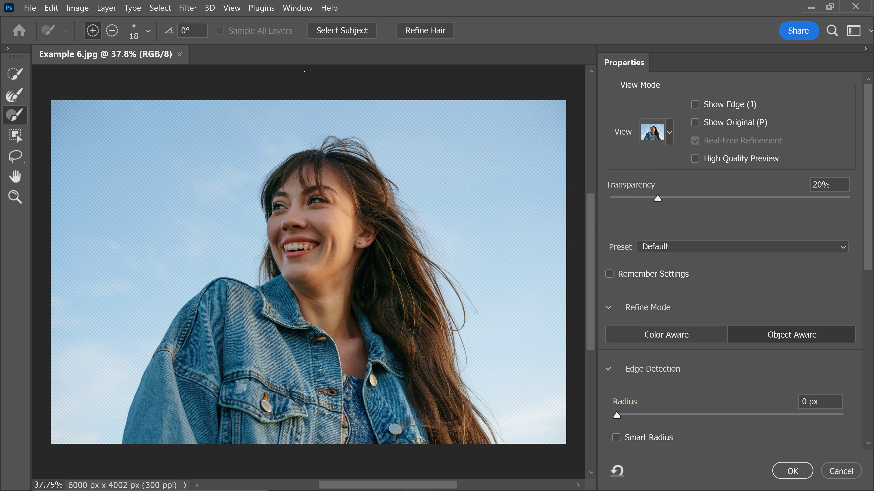
click(670, 132)
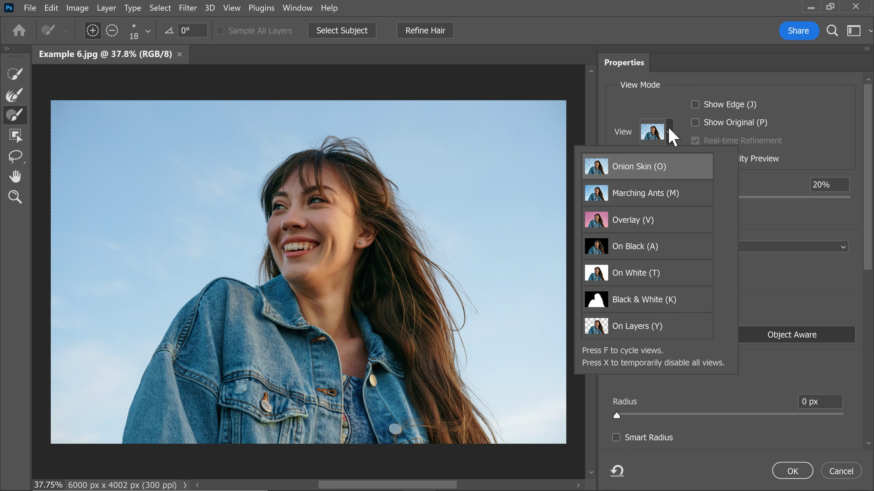
click(637, 275)
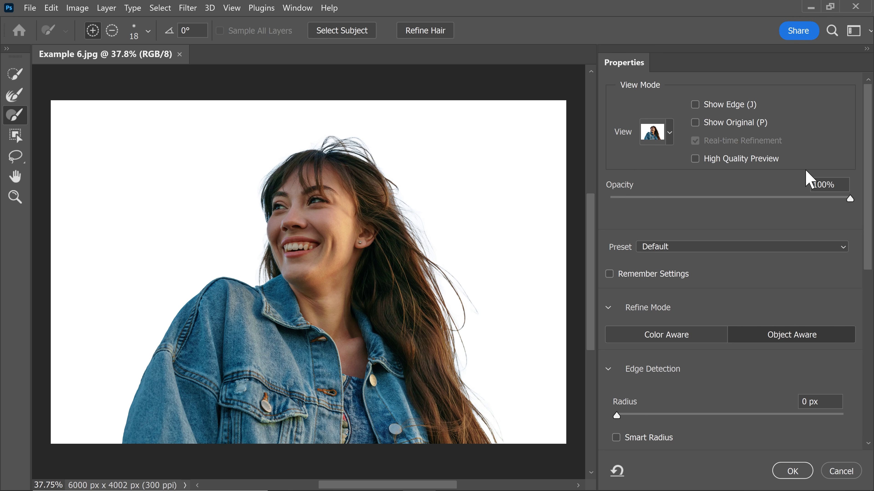
Compare the cutout with the original photo by lowering the white preview's opacity to 0% and restoring it to 100%.
drag(848, 199, 522, 205)
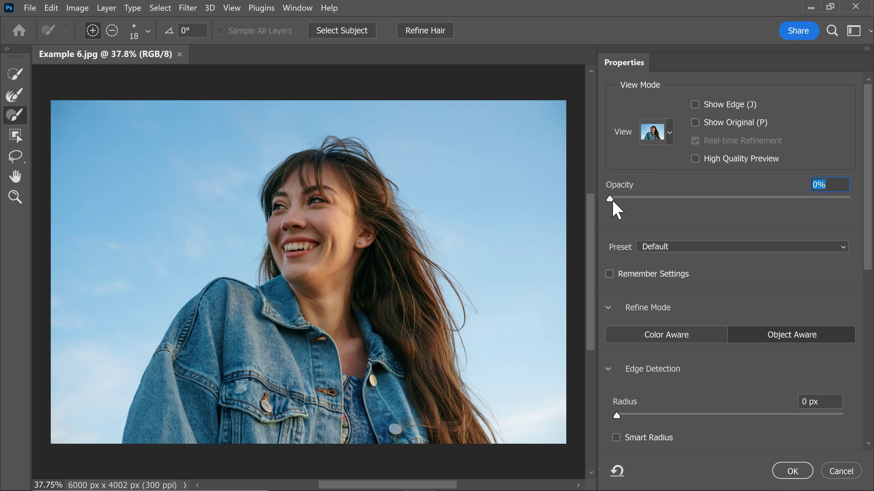
drag(610, 199, 862, 200)
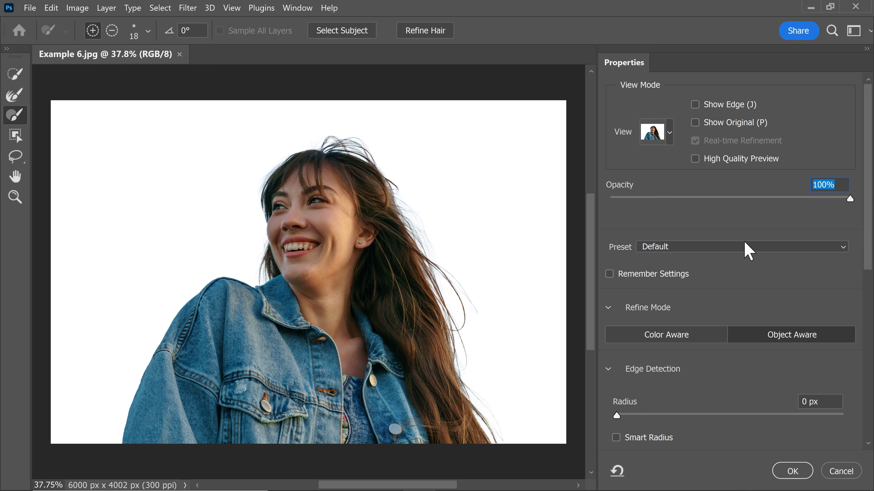
mouse_move(867, 181)
mouse_down()
mouse_move(869, 241)
mouse_move(870, 186)
mouse_up()
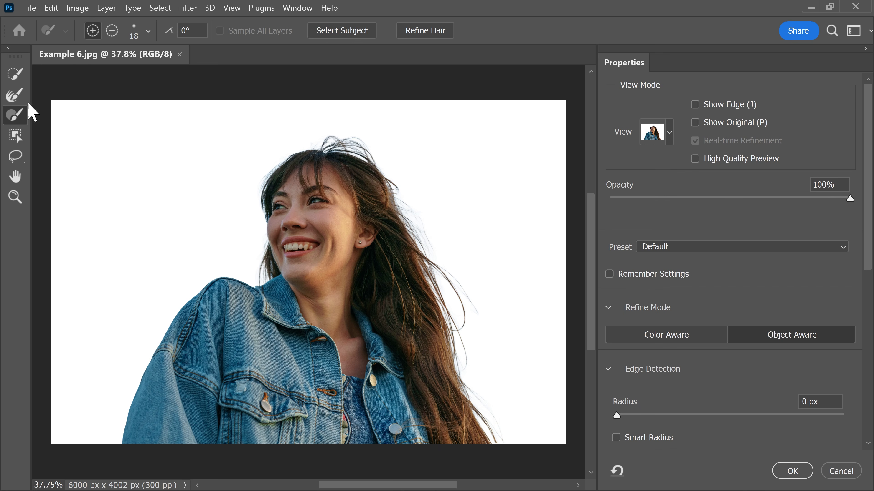
Refine the loose hair strands between the chin and the jacket collar with the Refine Edge Brush.
click(16, 97)
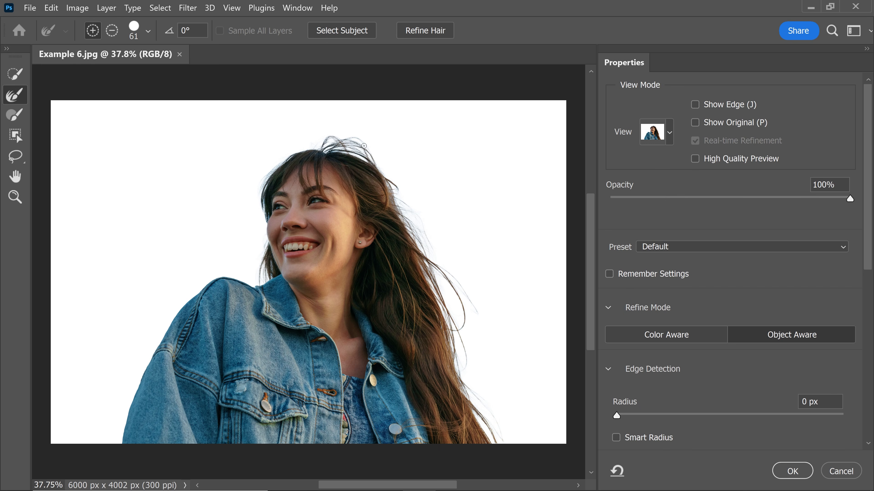
key(ctrl+1)
mouse_move(250, 271)
mouse_down()
mouse_move(295, 277)
mouse_move(282, 283)
mouse_up()
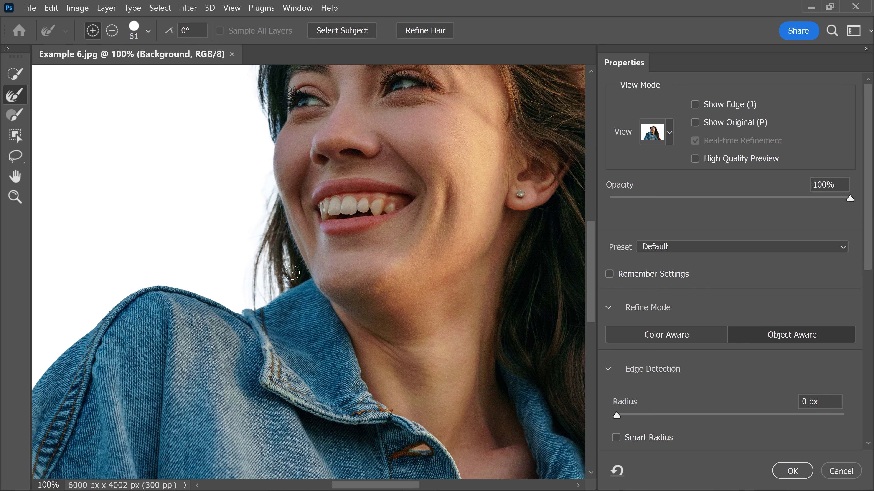
key(ctrl+0)
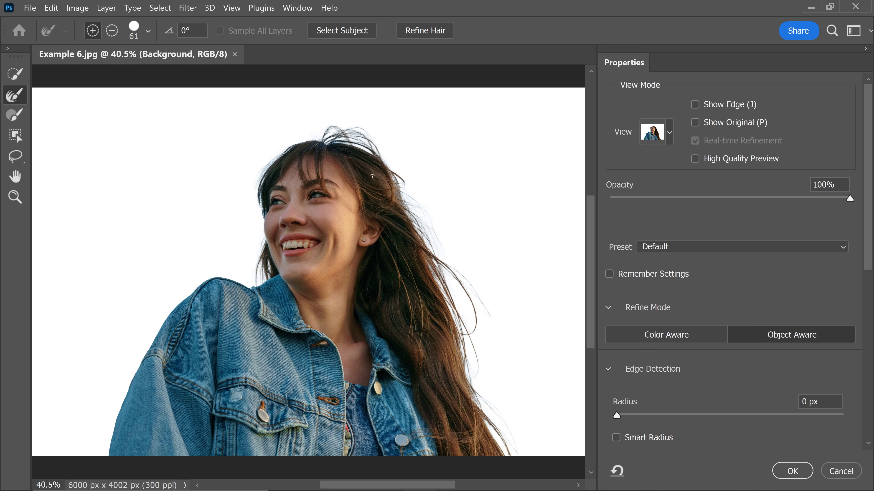
Shift the selection edge to +11% and run Refine Hair on the woman's selection.
drag(867, 244, 868, 403)
drag(730, 318, 747, 316)
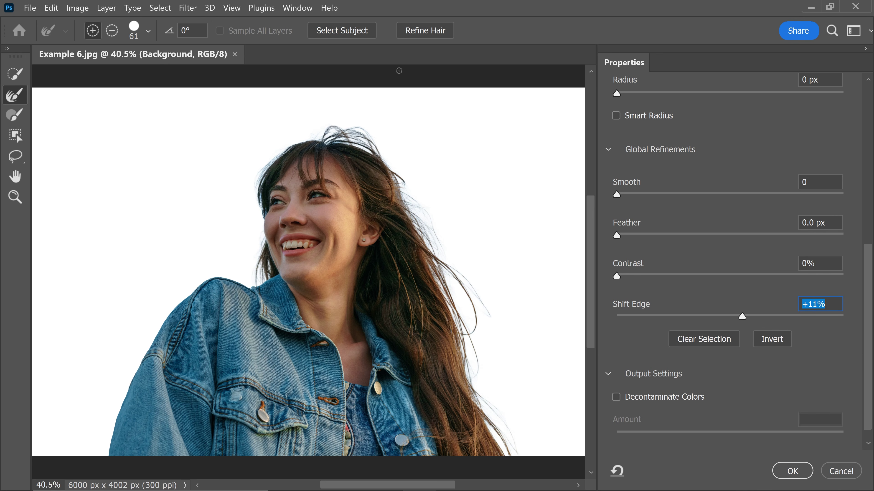
click(429, 33)
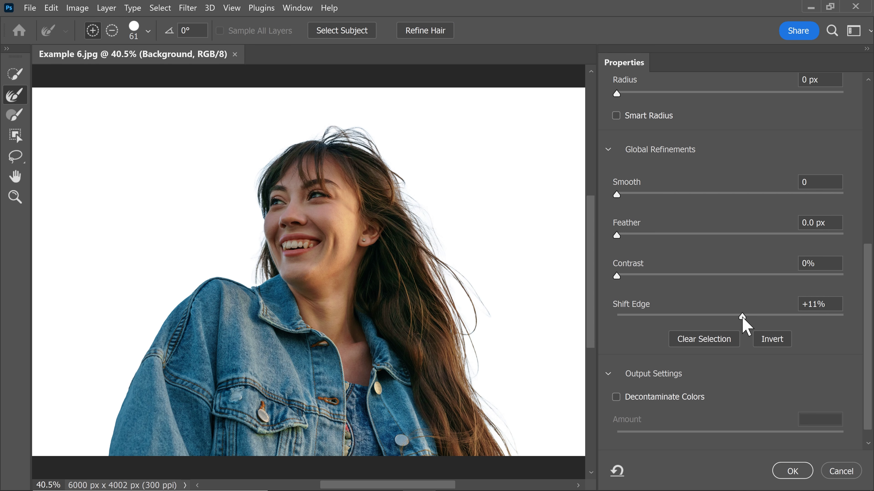
Expand the selection edge with Shift Edge at +28% and enable Decontaminate Colors for the output.
drag(742, 316, 761, 316)
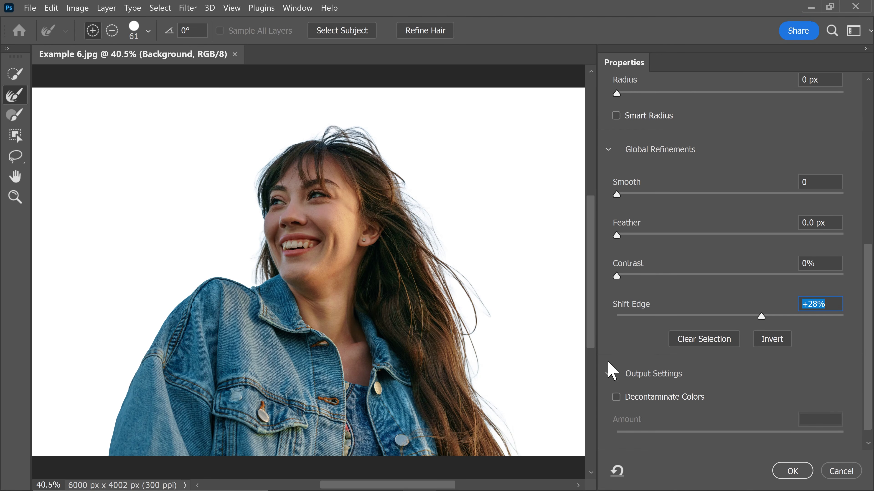
click(616, 399)
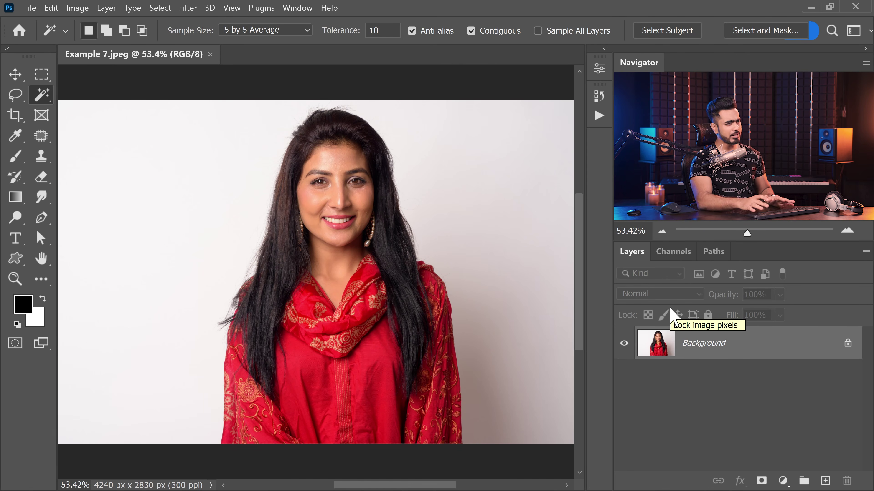
Add a light blue Solid Color fill layer (#91d8f9) above the photo in Example 7.jpeg.
drag(409, 203, 380, 246)
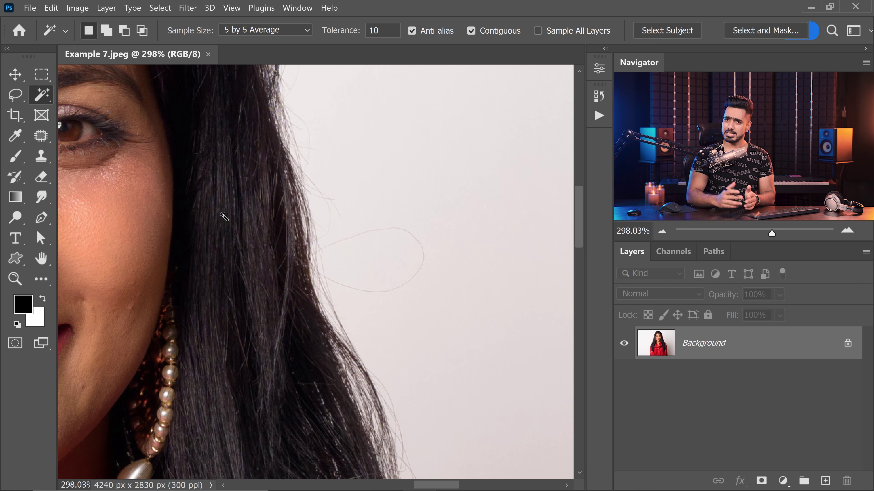
click(783, 480)
click(766, 241)
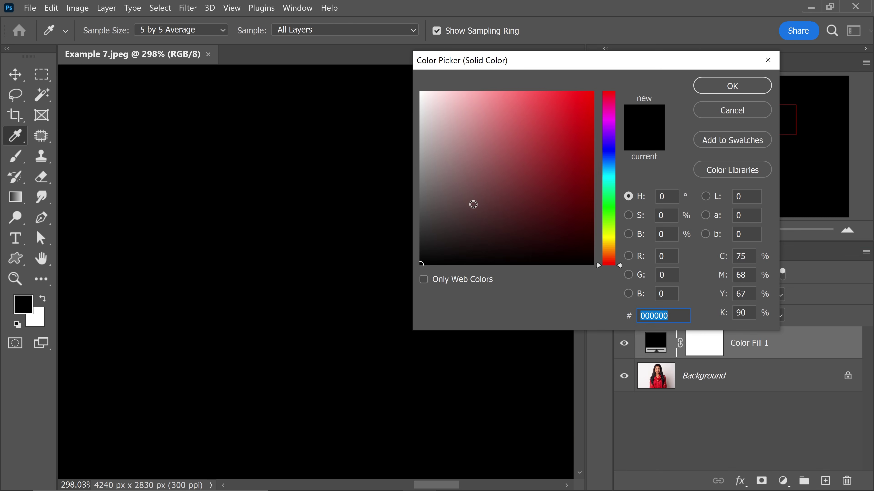
click(492, 95)
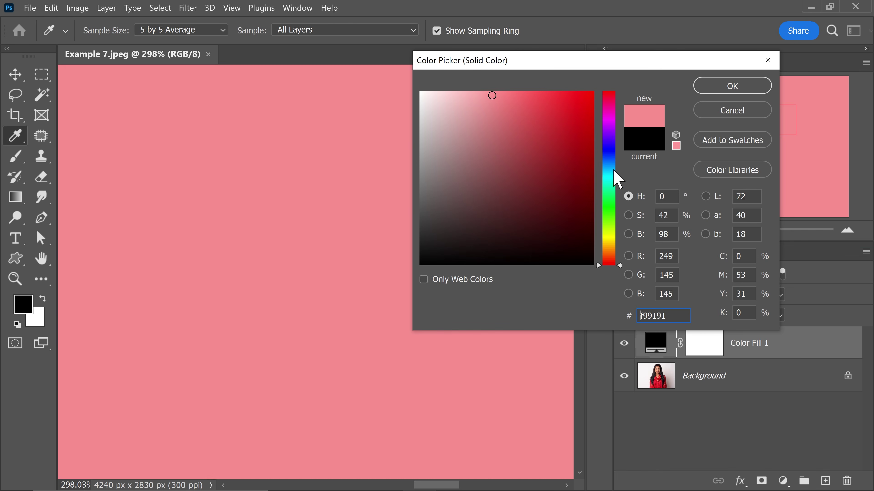
click(612, 172)
click(619, 169)
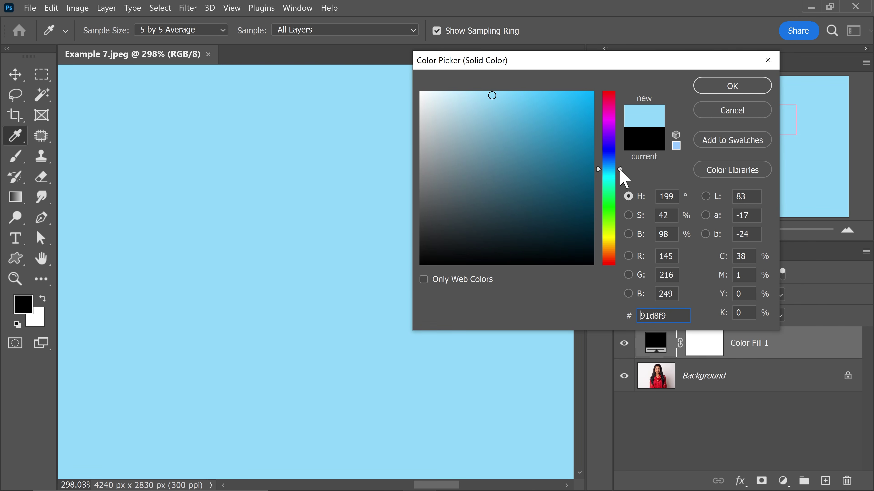
click(732, 86)
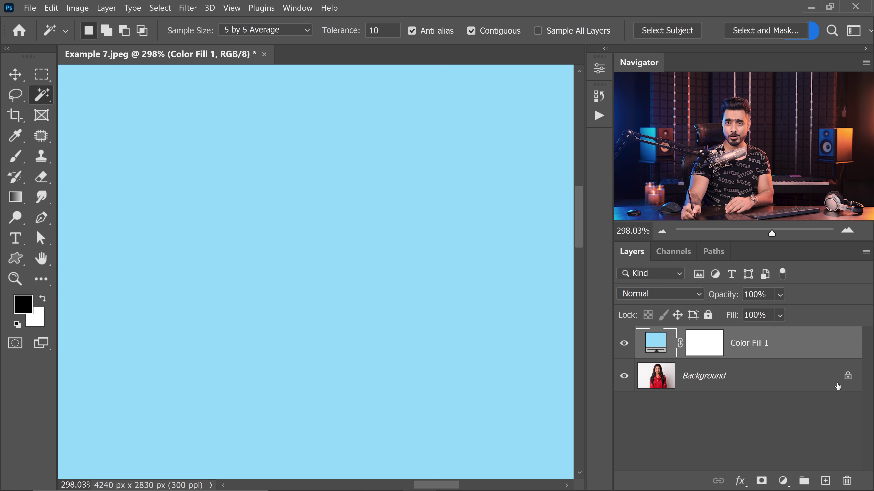
Unlock the Background photo layer and place the light blue fill layer beneath it.
click(843, 379)
drag(801, 349, 802, 412)
click(653, 355)
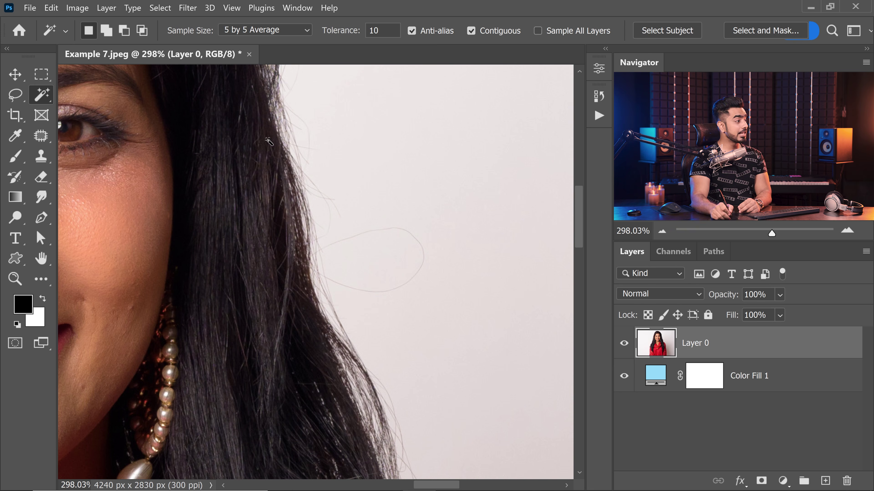
Select the woman with Select Subject and turn the selection into a layer mask on the photo layer.
click(671, 30)
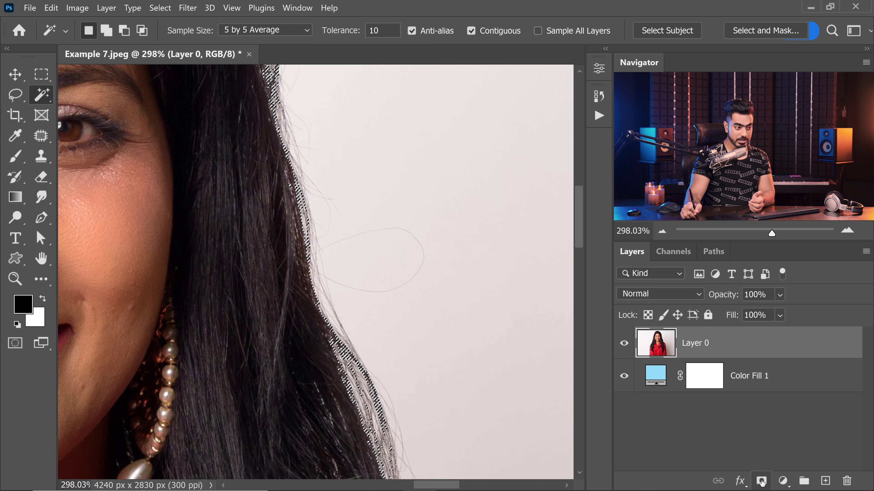
click(762, 482)
Examine how well the mask keeps the fine hair, comparing the photo layer with its mask disabled and enabled.
drag(329, 230, 338, 296)
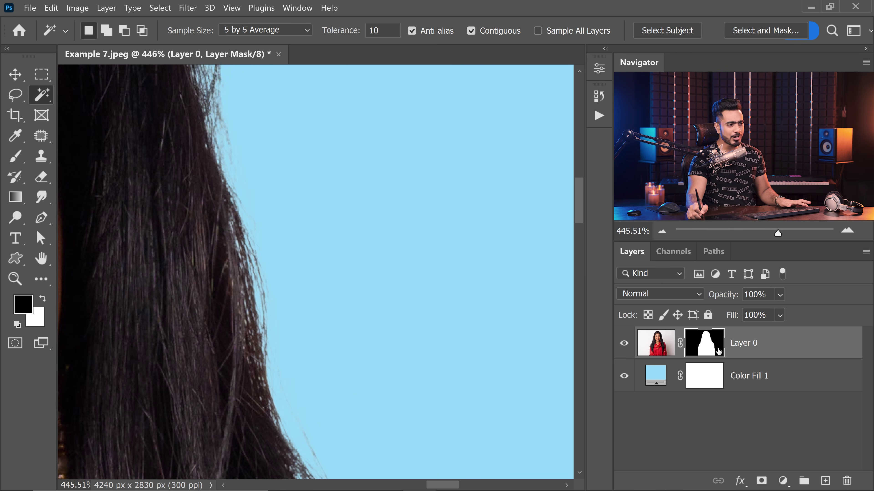
shift+click(715, 351)
shift+click(710, 341)
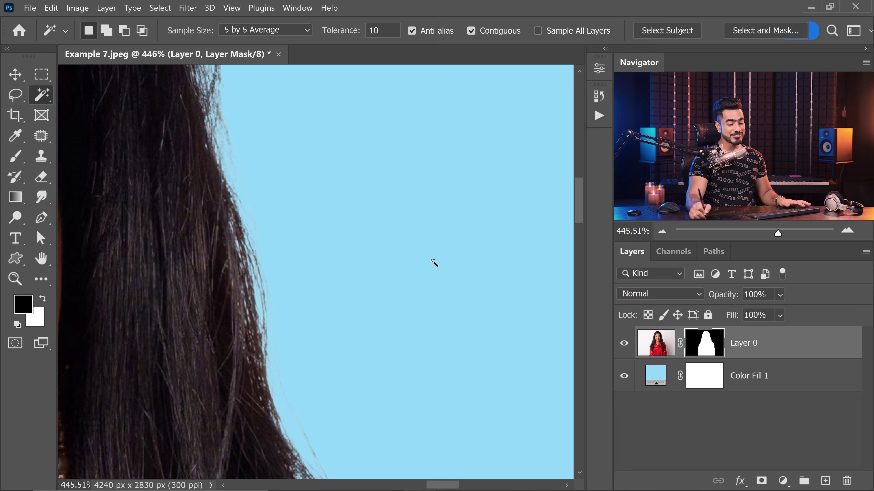
key(ctrl+0)
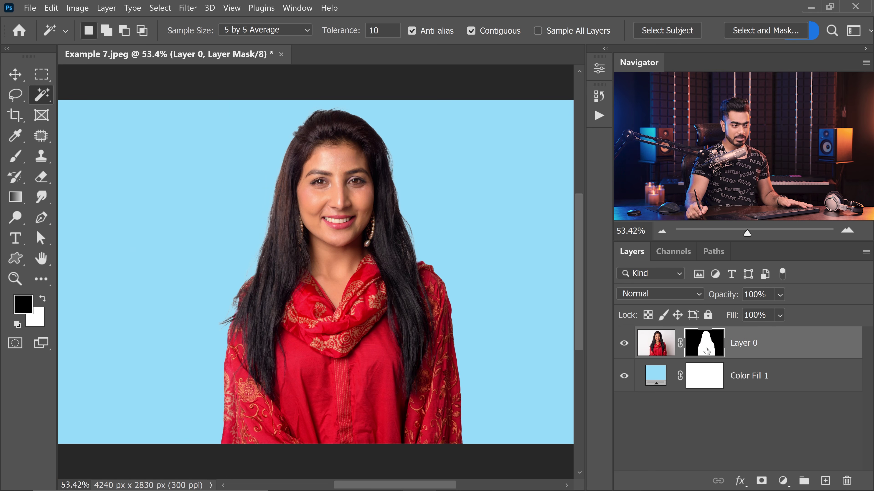
shift+click(706, 351)
shift+click(706, 351)
Delete the photo layer's mask, and briefly hide the photo to check the blue fill layer beneath it.
drag(706, 351, 847, 480)
click(763, 389)
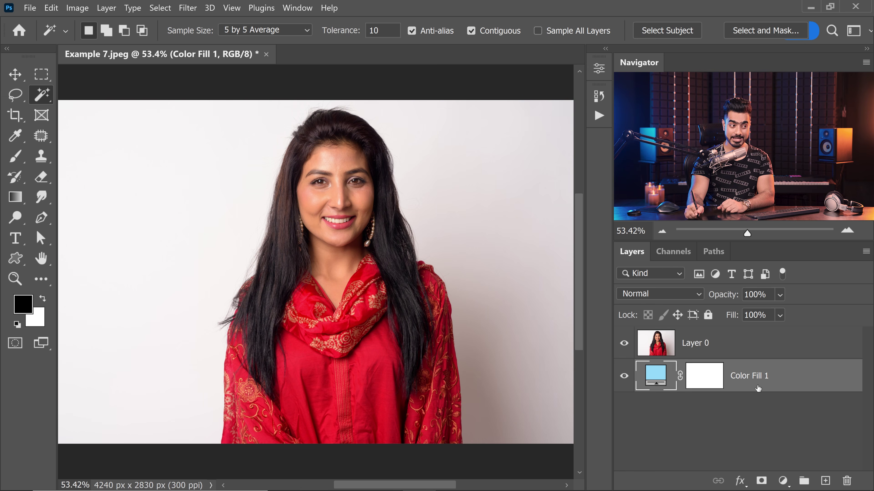
click(623, 343)
click(624, 343)
Duplicate the photo layer and name the upper copy "Normal".
click(700, 350)
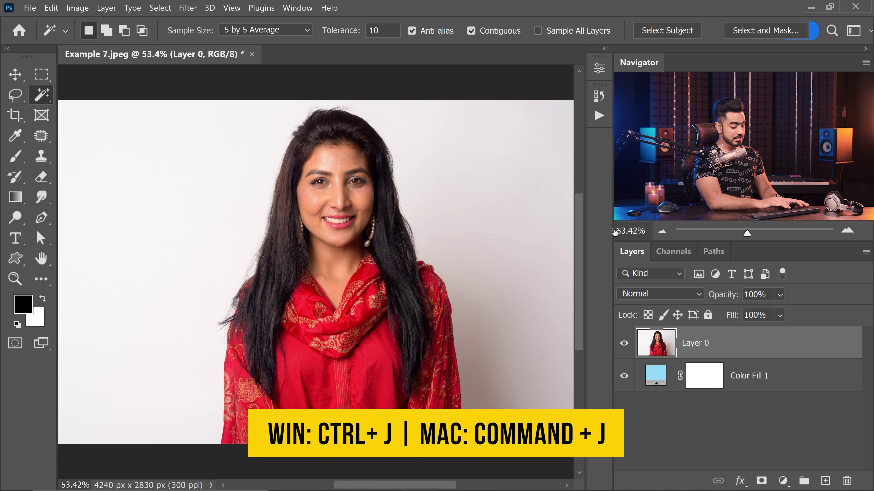
key(ctrl+j)
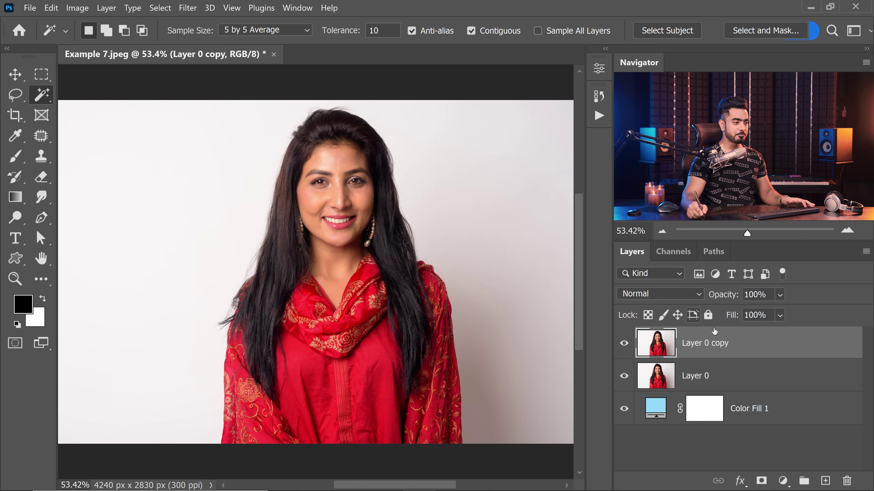
double_click(703, 344)
text(No)
key(Return)
Rename the lower photo layer as "Multiply".
click(695, 376)
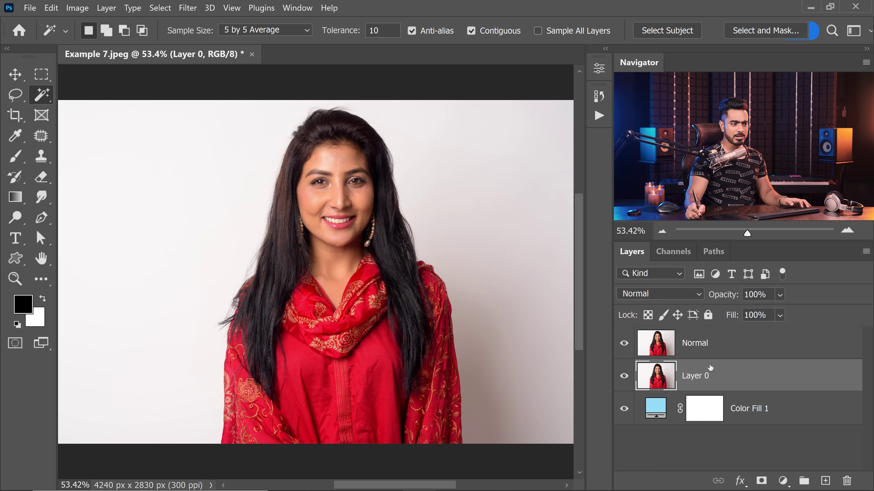
double_click(695, 377)
text(Multiply)
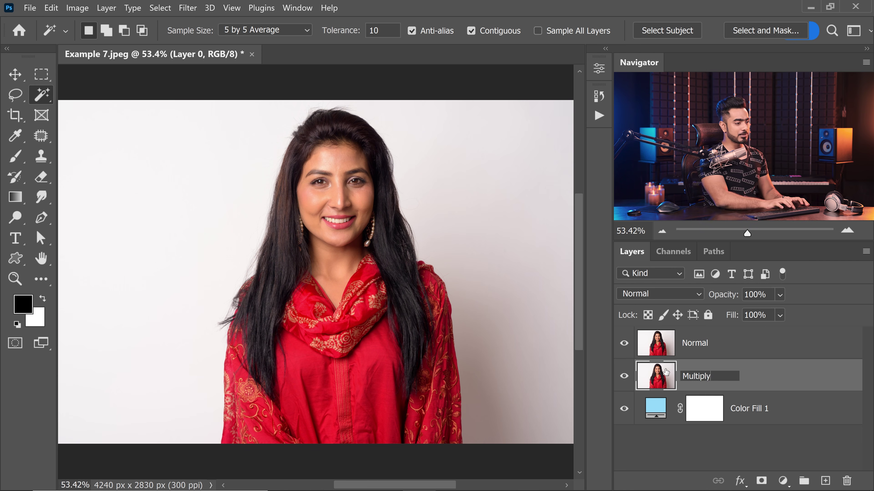
key(Return)
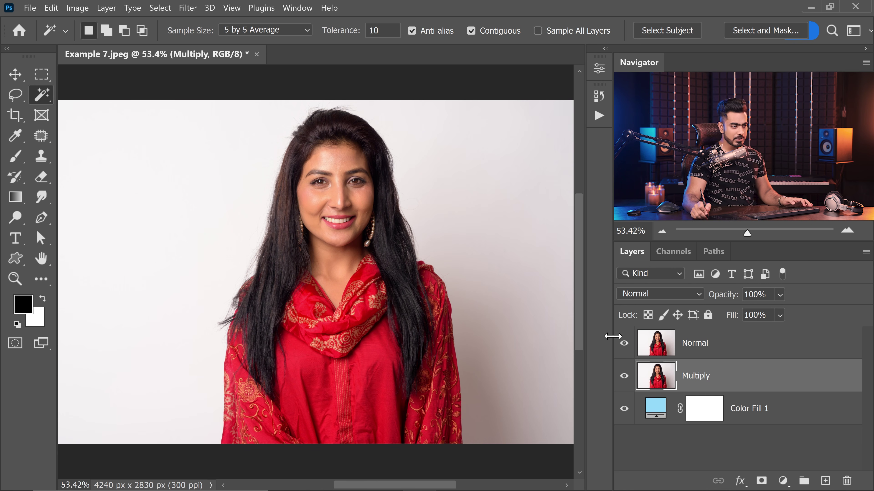
Hide the Normal layer and set the blend mode of the Multiply layer to Multiply.
click(623, 345)
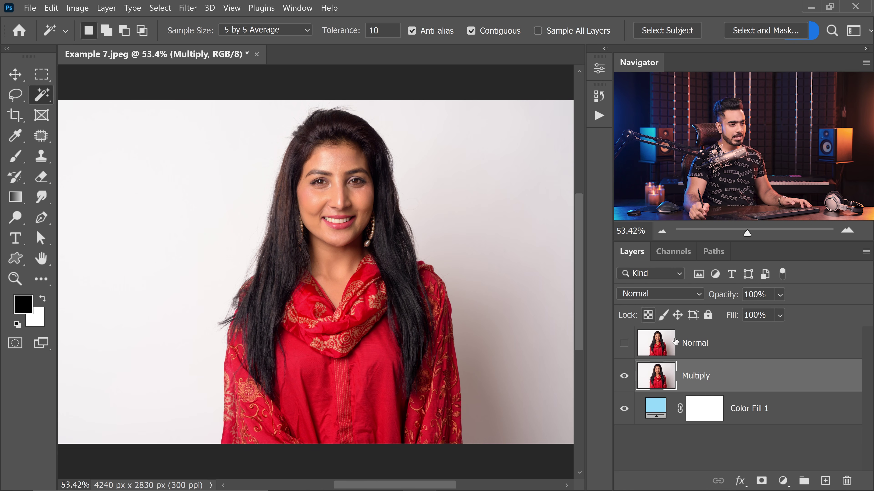
click(653, 296)
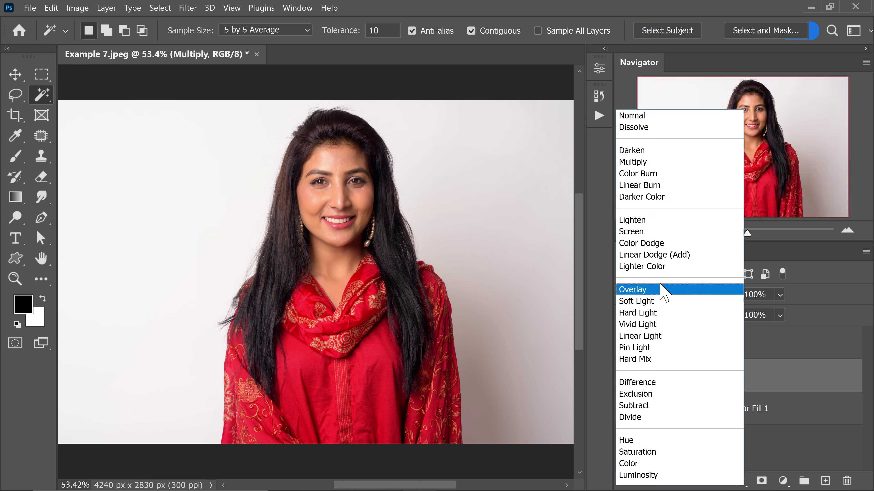
click(650, 164)
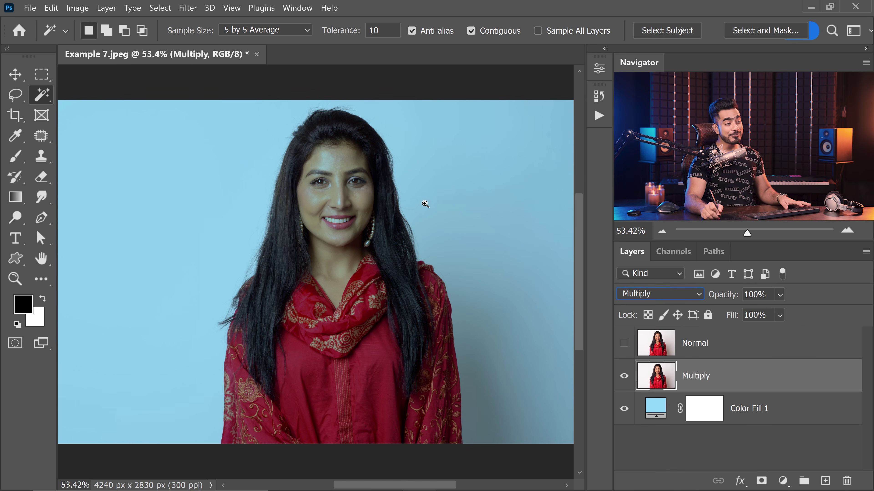
Inspect the fine hair strands around the head against the blue background in the Multiply blend.
drag(419, 219, 321, 241)
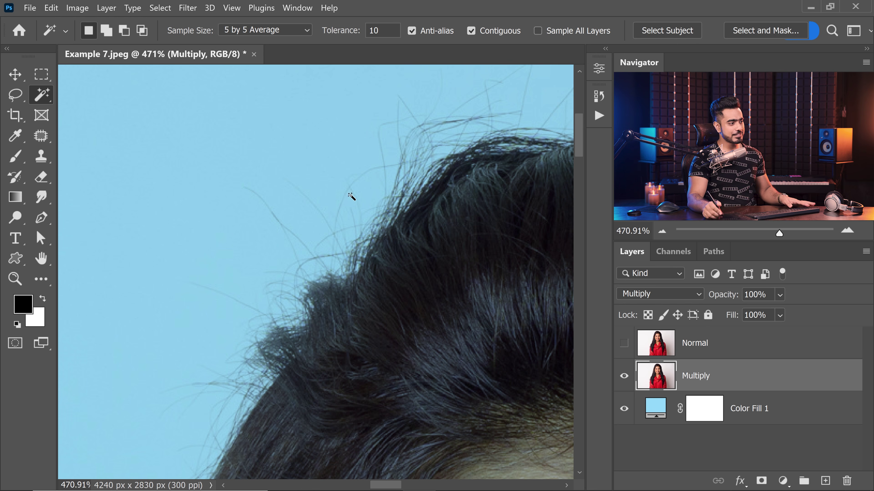
drag(304, 301, 397, 234)
scroll(381, 279, down, 5)
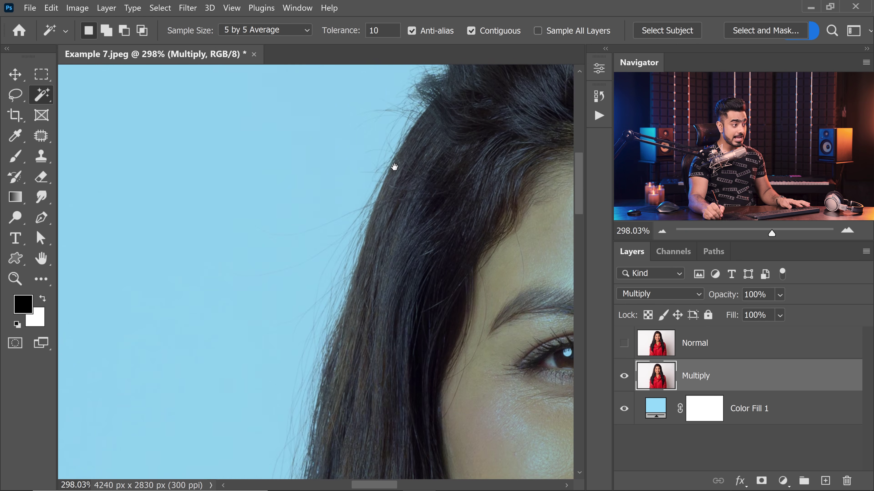
scroll(345, 195, up, 2)
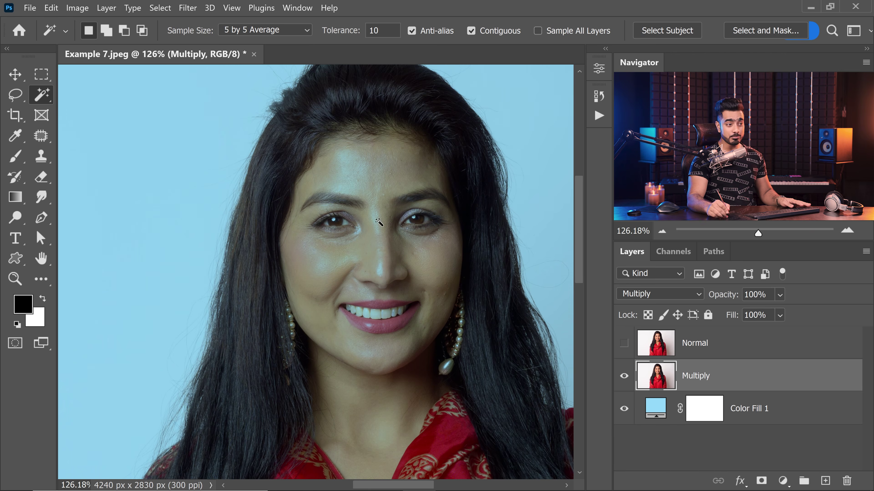
Set the colour of the Color Fill 1 layer to light blue #97dbfb.
scroll(348, 260, up, 2)
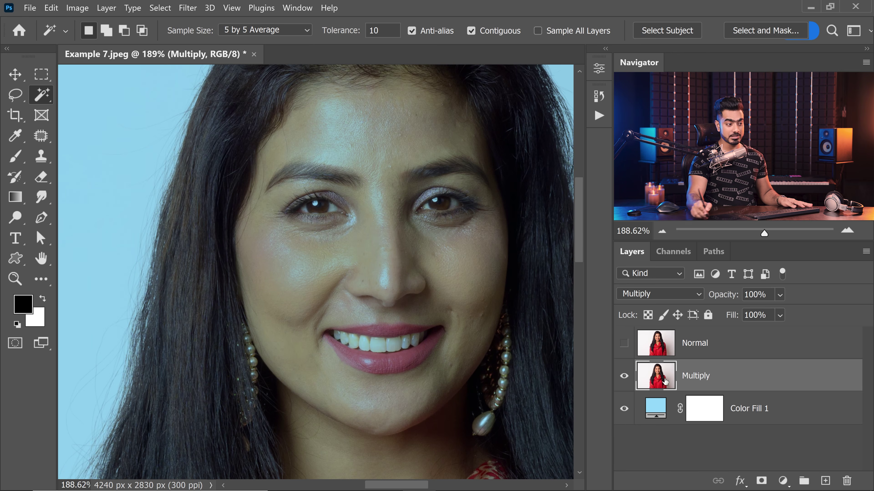
double_click(660, 410)
drag(513, 130, 520, 138)
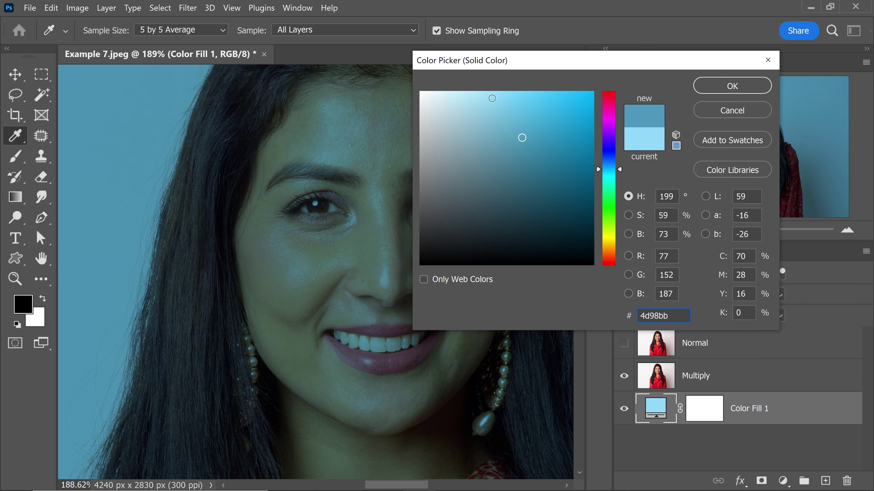
drag(487, 96, 489, 94)
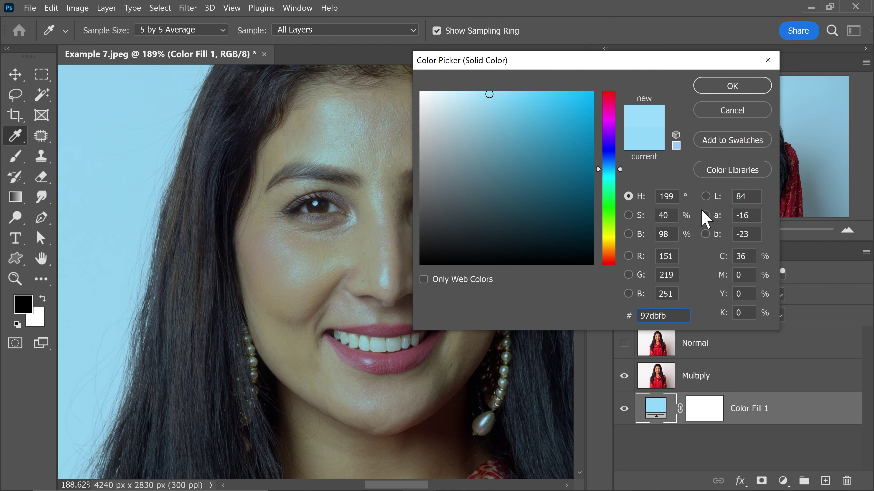
key(w)
click(732, 87)
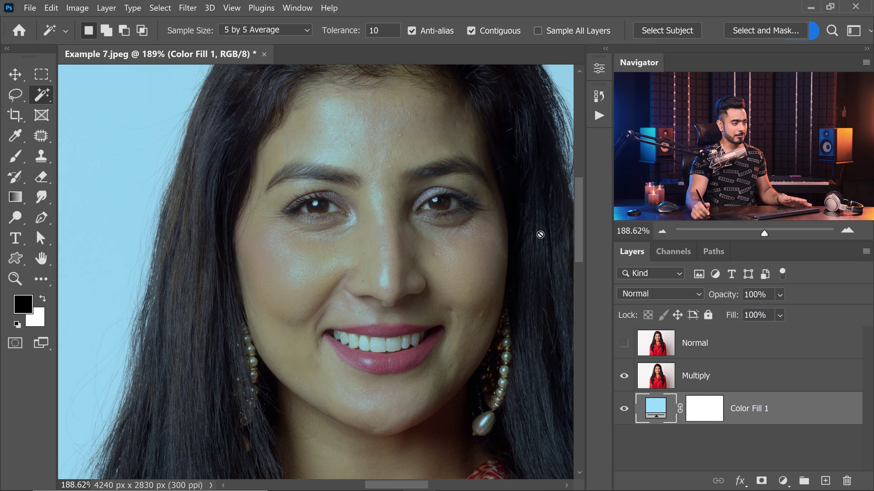
Select the Normal layer and make it visible again above the Multiply layer.
drag(387, 220, 350, 166)
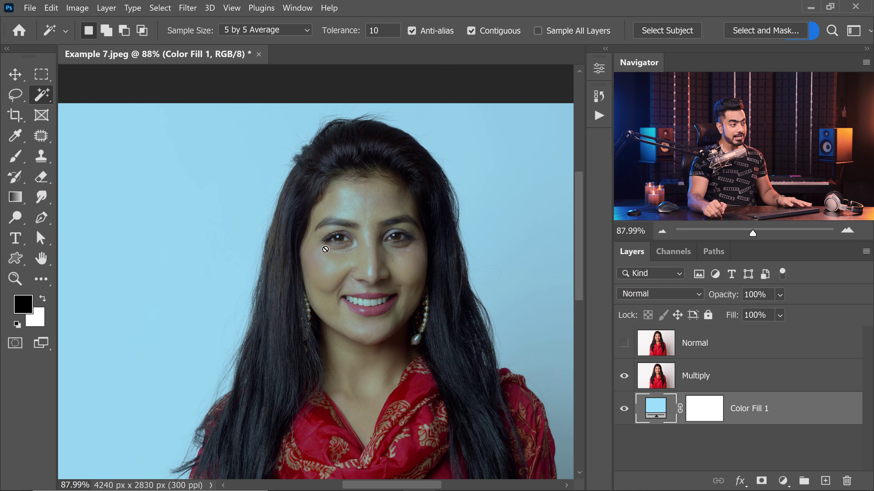
drag(405, 229, 430, 212)
drag(468, 240, 312, 293)
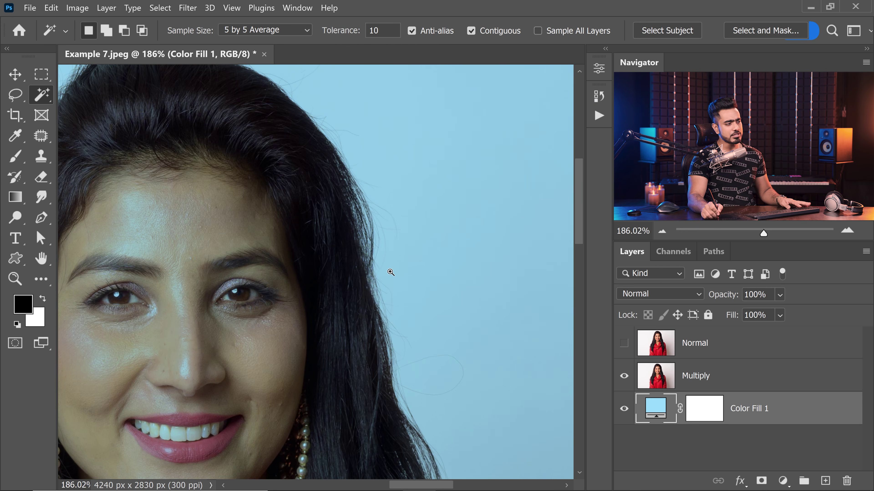
drag(378, 274, 401, 272)
scroll(415, 252, down, 5)
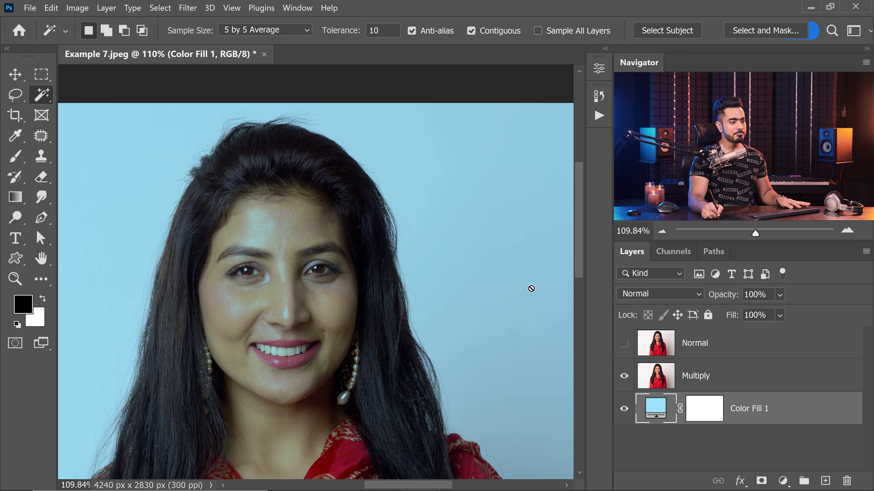
click(643, 345)
click(624, 343)
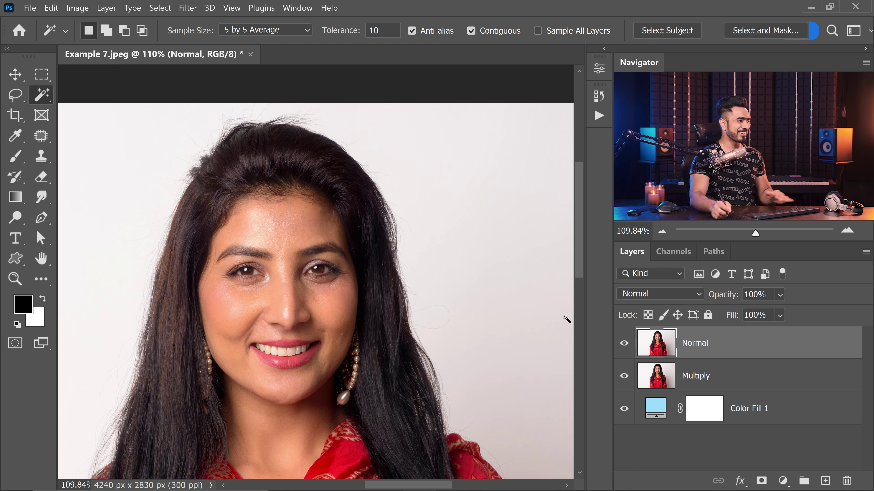
Select the woman on the Normal layer as the subject and turn the selection into a layer mask.
right_click(42, 99)
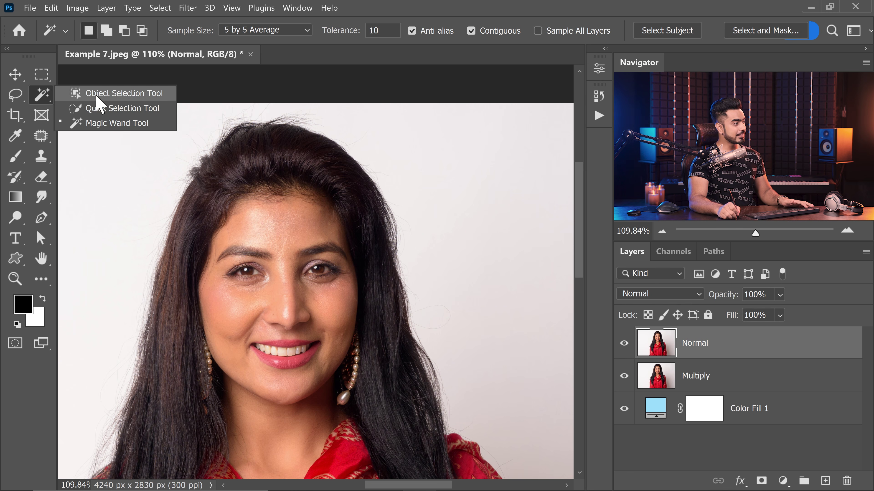
click(107, 125)
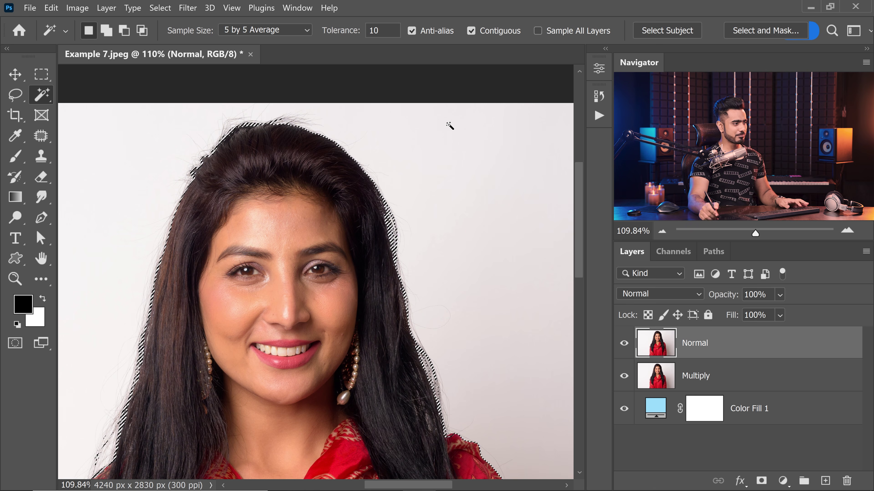
click(762, 481)
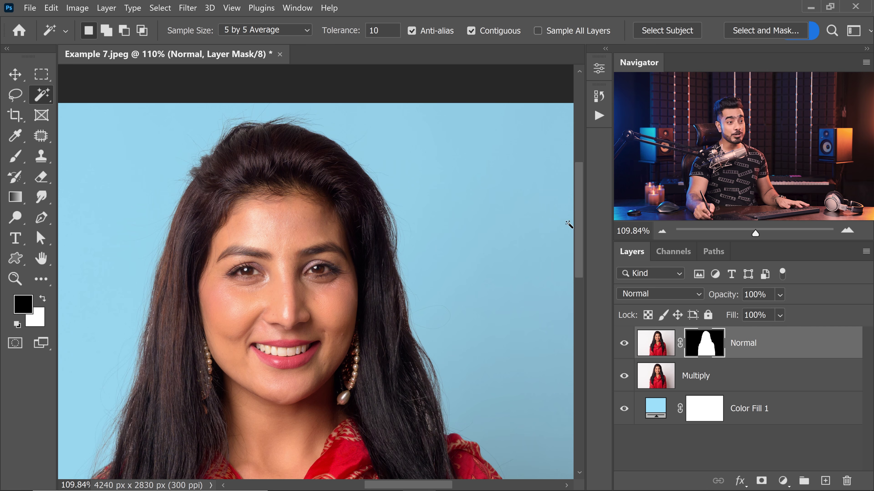
Examine the hair edges on both sides of the head where the masked Normal layer meets the blue background.
scroll(386, 331, down, 5)
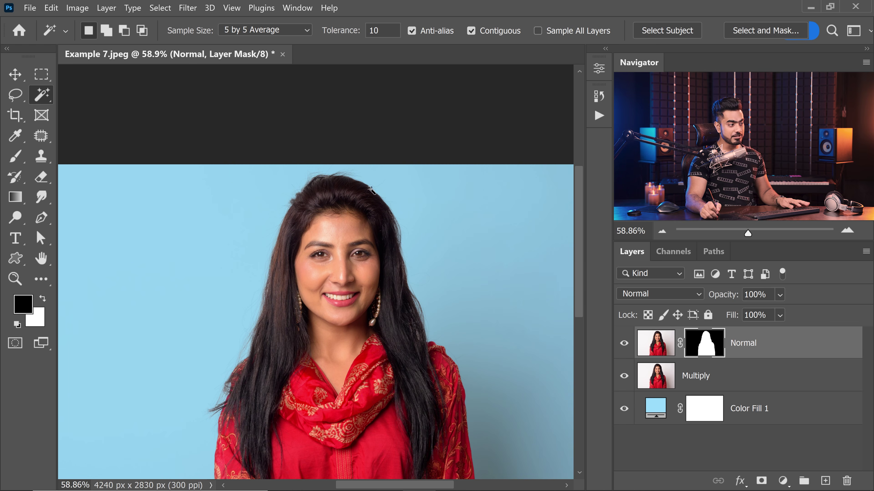
scroll(412, 260, up, 6)
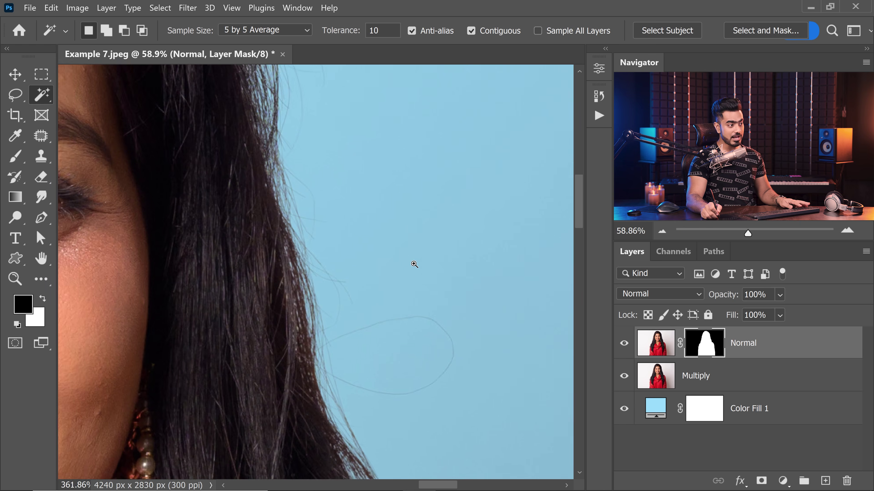
scroll(412, 275, down, 3)
drag(386, 321, 382, 284)
scroll(379, 293, down, 2)
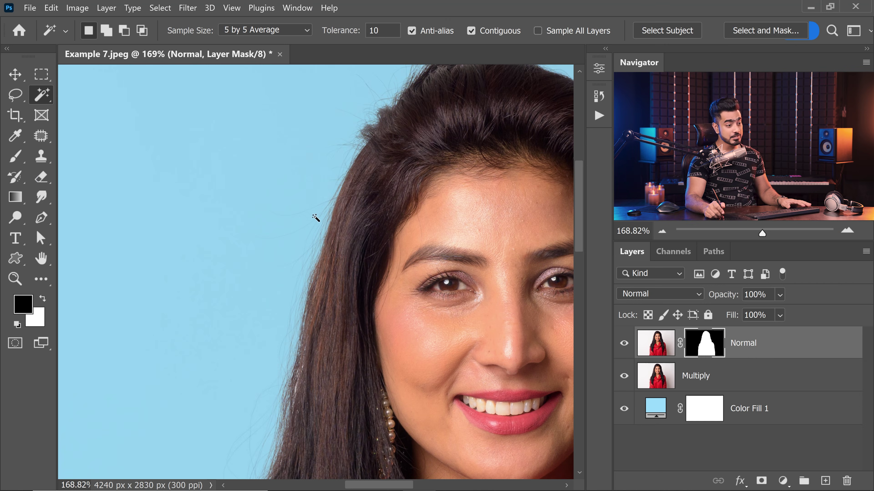
scroll(326, 252, up, 3)
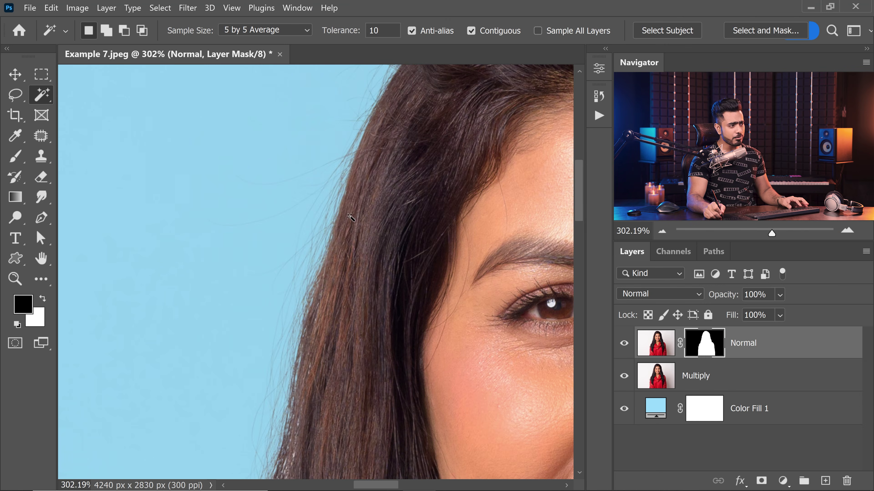
scroll(346, 262, down, 4)
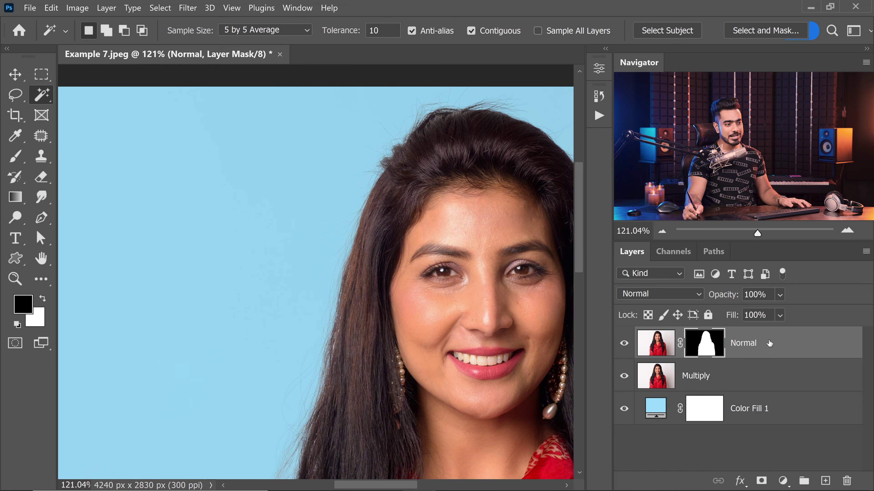
Put the masked Normal layer in a group, add a white layer mask to the group and collapse it.
key(ctrl+g)
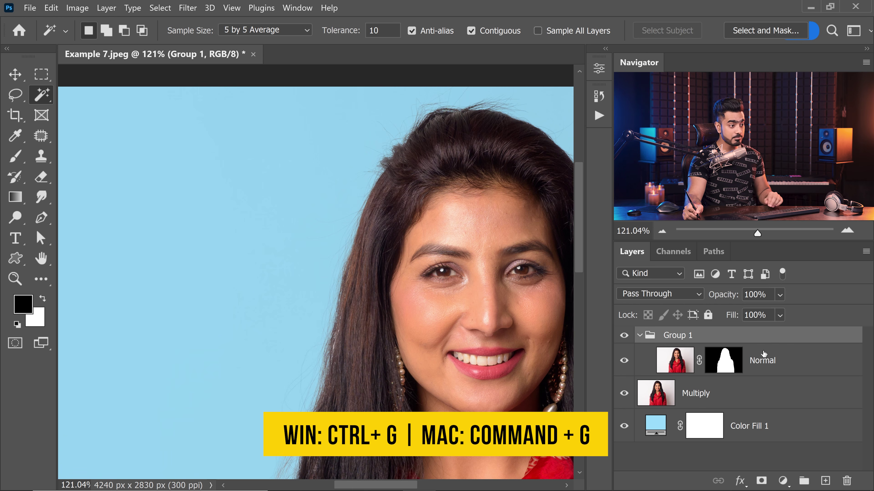
click(761, 481)
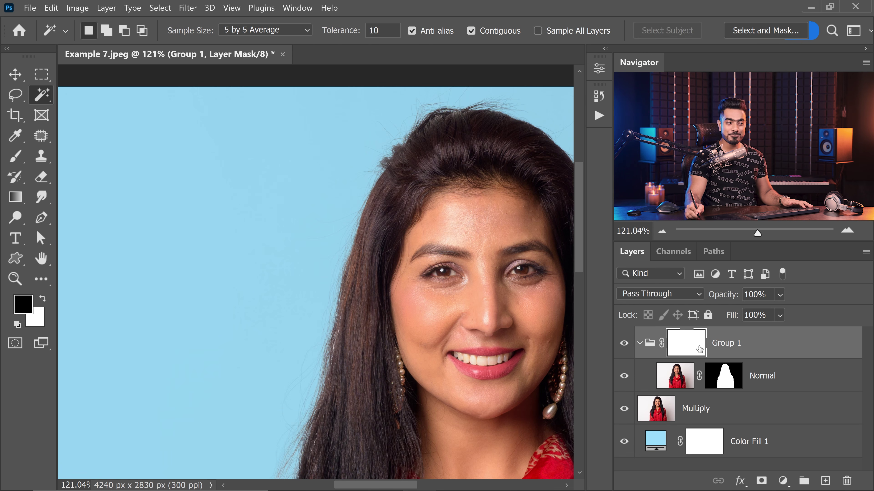
click(639, 344)
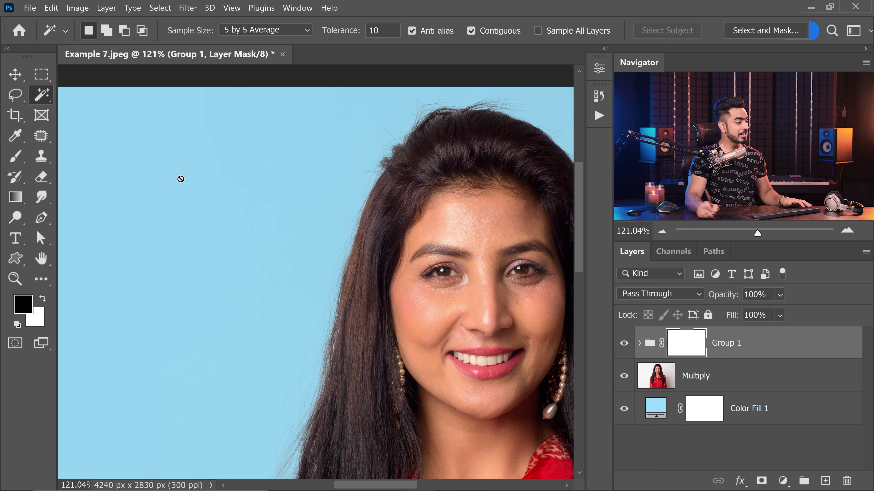
Paint black on the group's mask with a size 200 brush over the stray hairs on the image's right side of the head.
click(15, 157)
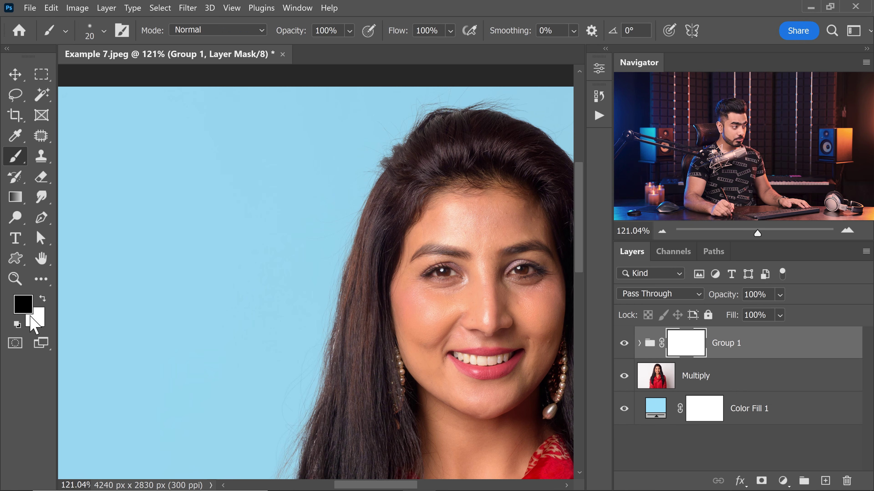
key(bracketright)
key(bracketright)
key(bracketright)
key(bracketright)
key(bracketright)
key(bracketright)
key(bracketright)
key(bracketright)
key(bracketright)
key(bracketright)
mouse_move(417, 233)
mouse_down()
mouse_move(397, 222)
mouse_move(283, 260)
mouse_up()
key(bracketright)
key(bracketright)
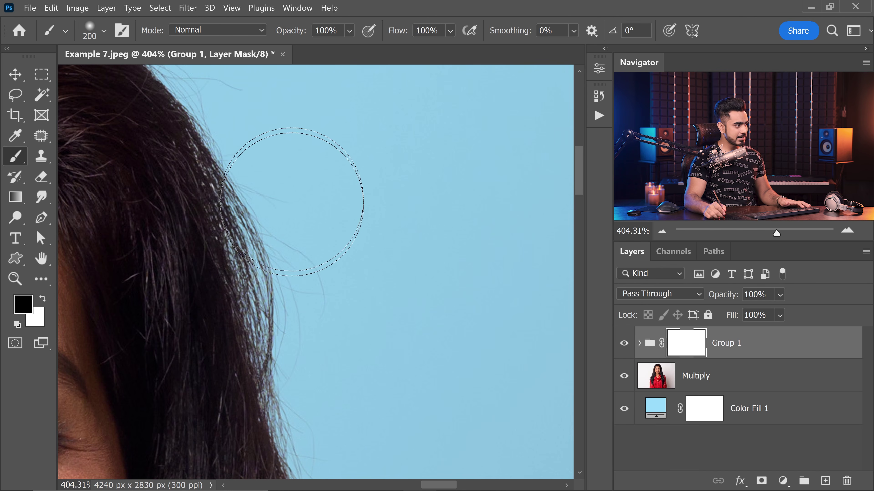
click(358, 324)
Enlarge the brush to 250 and paint black on the group's mask down the hair edge on the image's right side to the shoulder.
scroll(351, 303, down, 3)
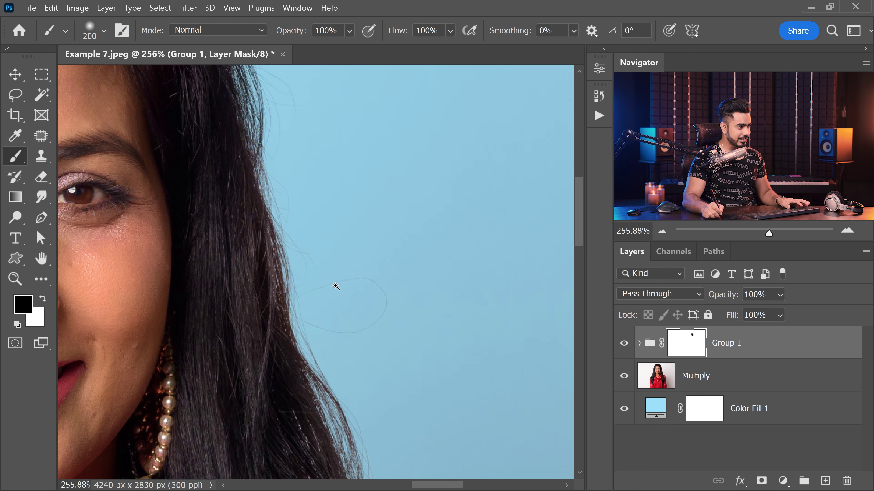
scroll(345, 284, up, 4)
key(bracketright)
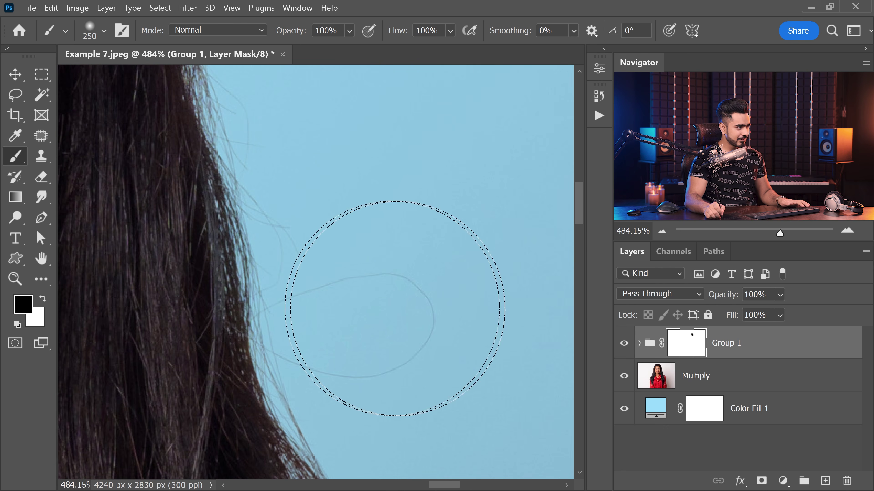
scroll(365, 307, down, 3)
drag(365, 307, 297, 128)
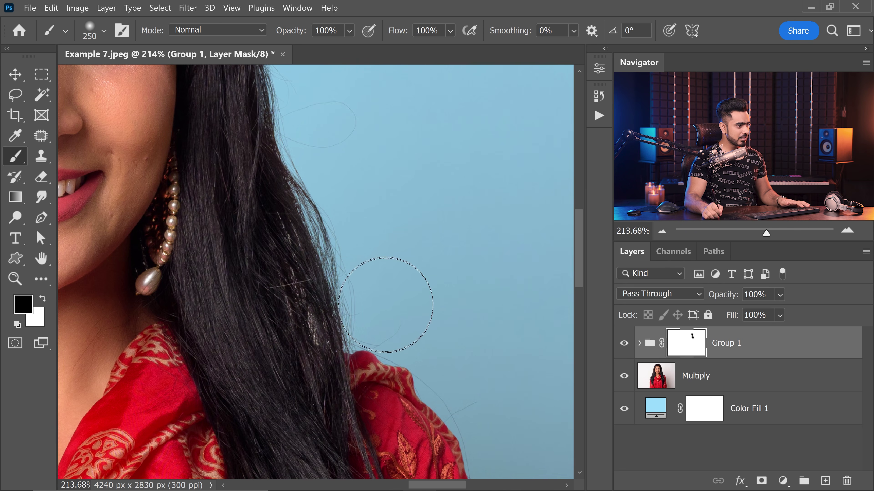
mouse_move(375, 229)
mouse_down()
mouse_move(320, 220)
mouse_move(402, 342)
mouse_up()
drag(301, 205, 328, 252)
drag(335, 133, 280, 134)
Paint black on the group's mask along the hair edge on the image's left side.
mouse_move(133, 332)
mouse_down()
mouse_move(220, 214)
mouse_move(189, 286)
mouse_up()
drag(146, 262, 200, 131)
drag(200, 132, 206, 131)
mouse_move(242, 273)
mouse_down()
mouse_move(241, 295)
mouse_move(196, 291)
mouse_up()
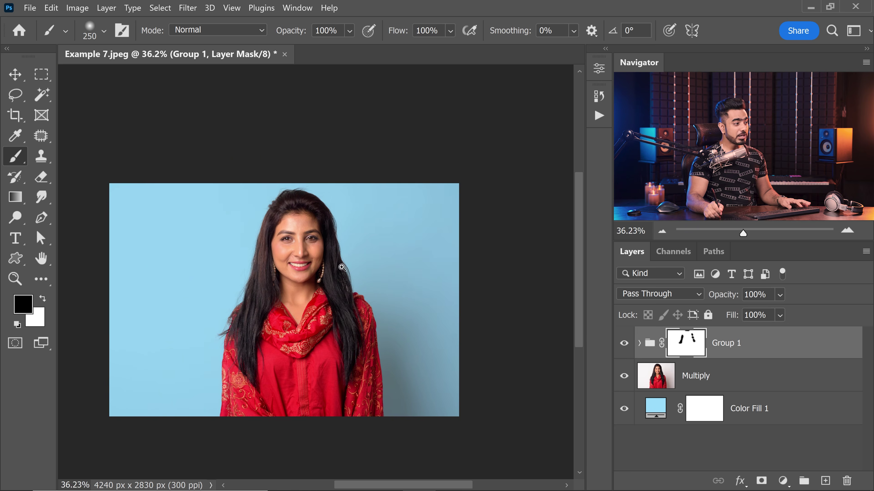
Select the Multiply layer and compare the composite with that layer hidden and shown.
drag(341, 266, 352, 267)
click(686, 385)
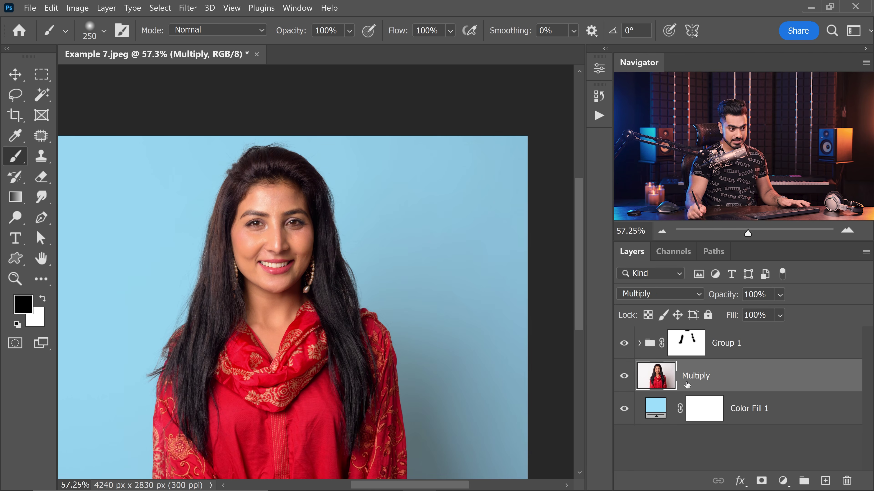
click(623, 377)
click(622, 381)
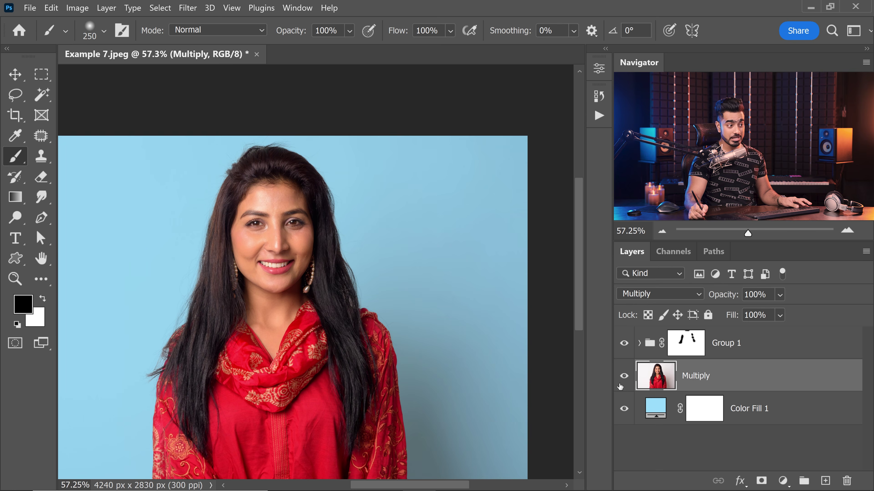
drag(417, 346, 404, 331)
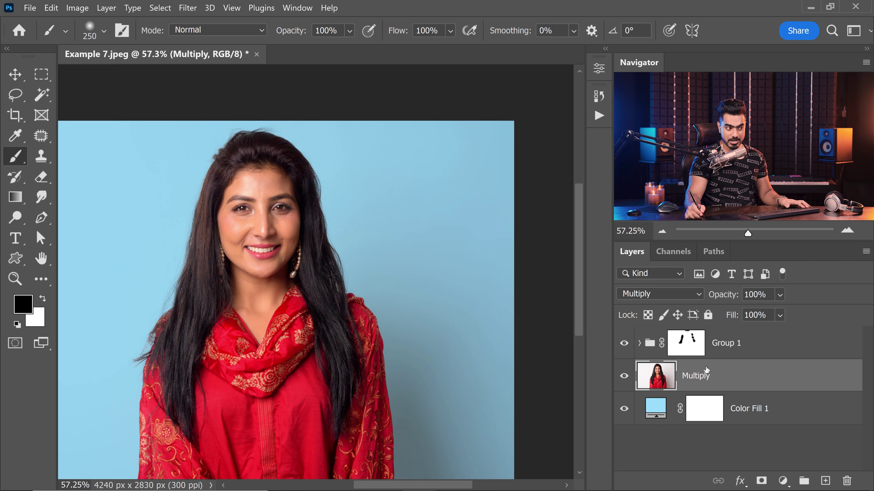
Add a white layer mask to the Multiply layer and increase the brush size to 700.
click(761, 481)
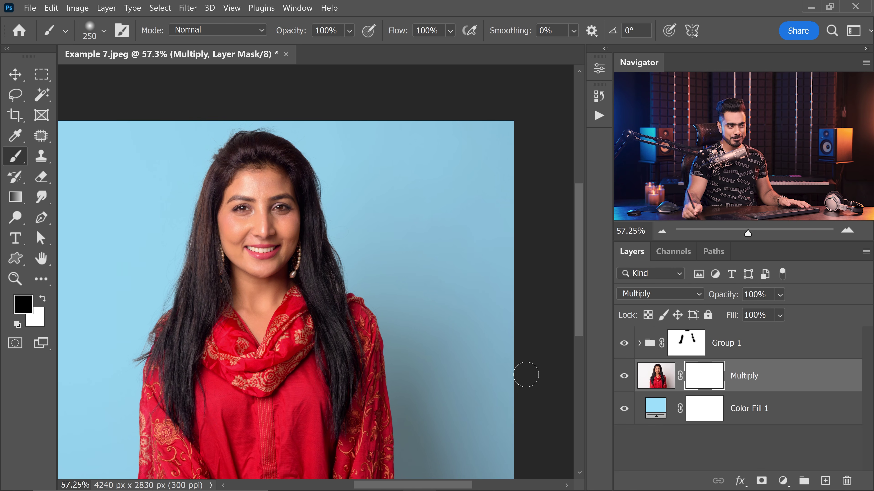
drag(362, 294, 336, 267)
scroll(376, 292, up, 2)
key(bracketright)
key(bracketright)
key(bracketright)
key(bracketright)
key(bracketright)
key(bracketright)
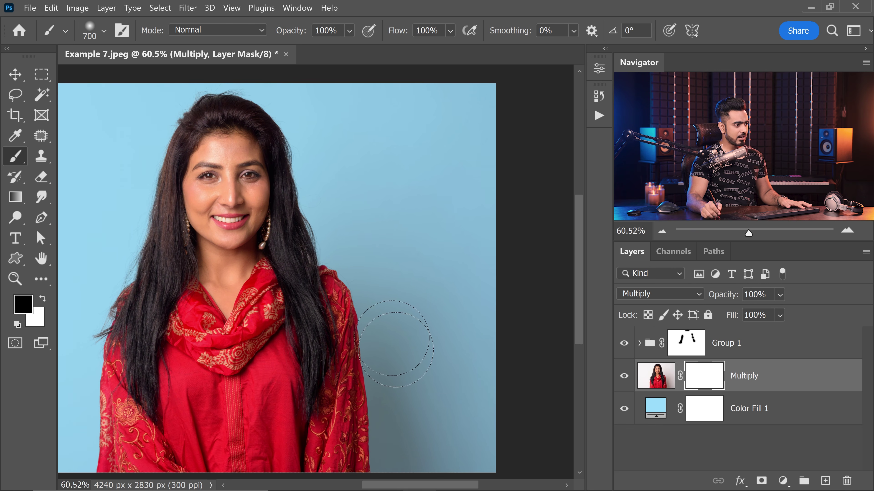
scroll(379, 303, up, 5)
scroll(367, 358, down, 4)
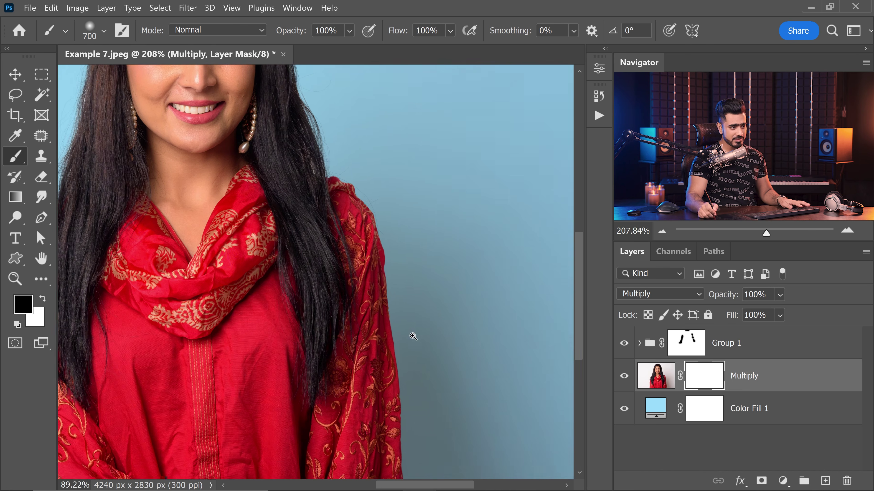
click(744, 346)
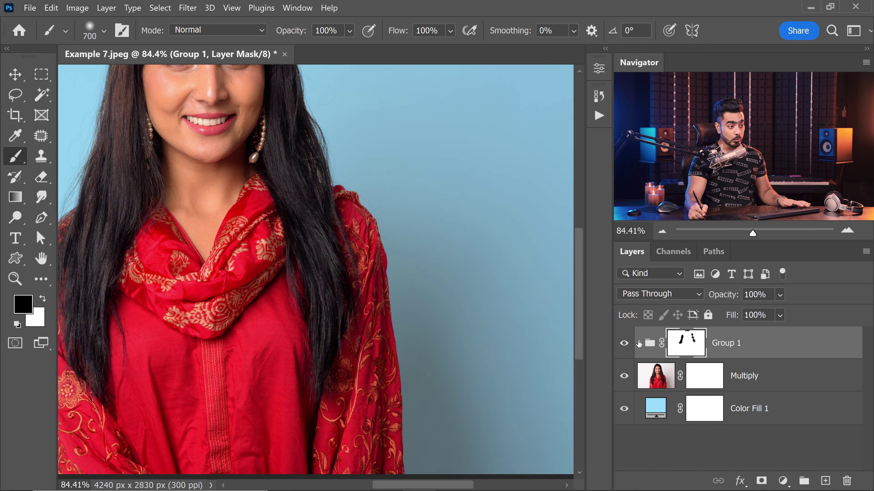
click(639, 343)
click(640, 343)
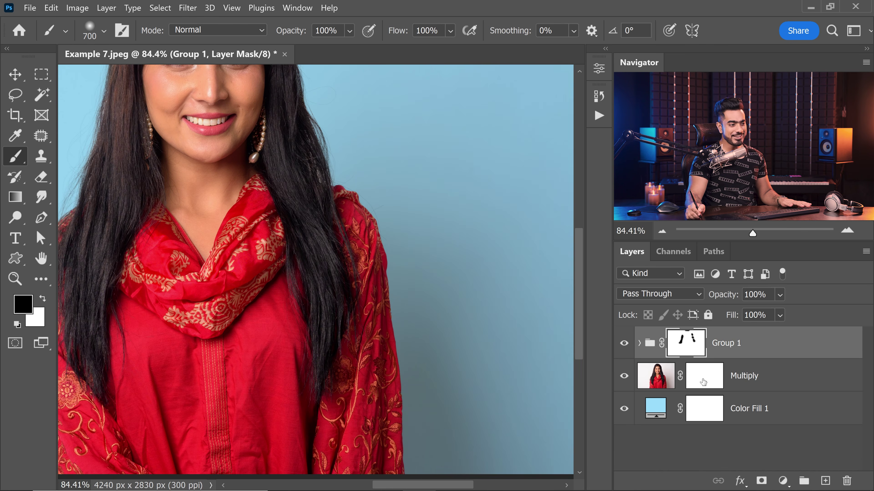
Paint black on the Multiply layer's mask over the shaded background on the image's right side, using an enlarged brush.
click(712, 387)
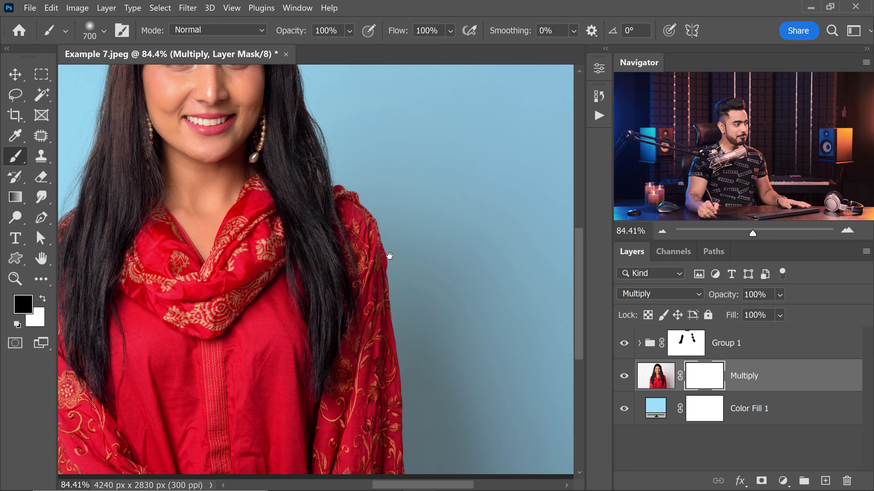
scroll(396, 264, down, 2)
mouse_move(419, 228)
mouse_down()
mouse_move(462, 337)
mouse_move(507, 328)
mouse_move(471, 326)
mouse_up()
scroll(480, 307, down, 1)
key(bracketright)
key(bracketright)
key(bracketright)
mouse_move(425, 157)
mouse_down()
mouse_move(481, 156)
mouse_move(444, 144)
mouse_up()
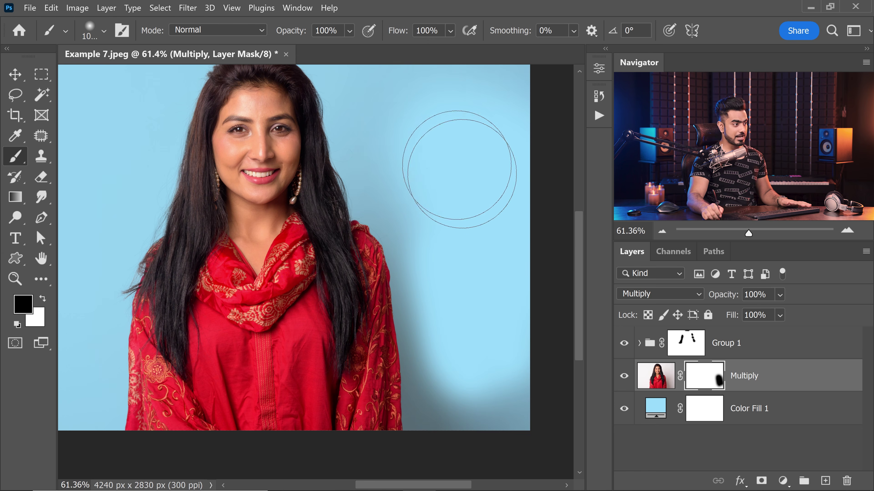
Vary the large brush size and extend the black mask painting over the rest of the background on the image's right side.
key(bracketright)
key(bracketright)
mouse_move(468, 182)
mouse_down()
mouse_move(445, 215)
mouse_move(415, 201)
mouse_up()
key(bracketright)
key(bracketright)
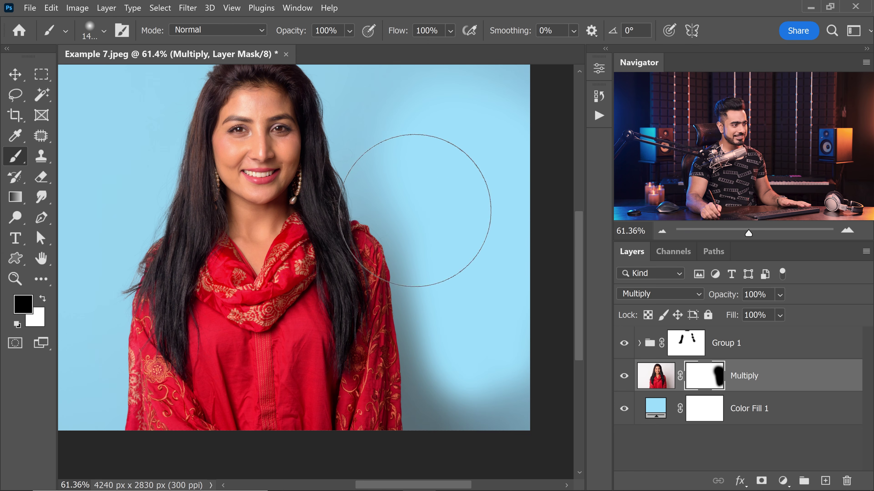
key(bracketleft)
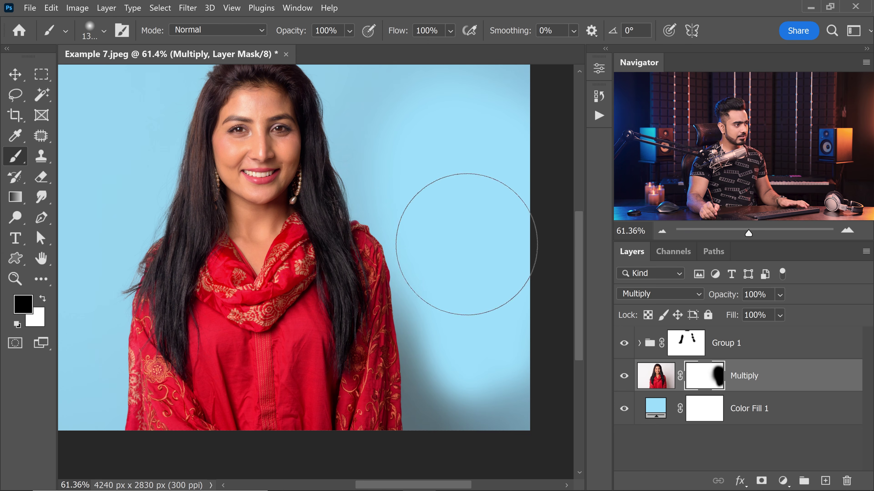
drag(418, 180, 522, 409)
scroll(450, 192, down, 2)
key(bracketright)
drag(430, 241, 498, 229)
scroll(503, 337, up, 2)
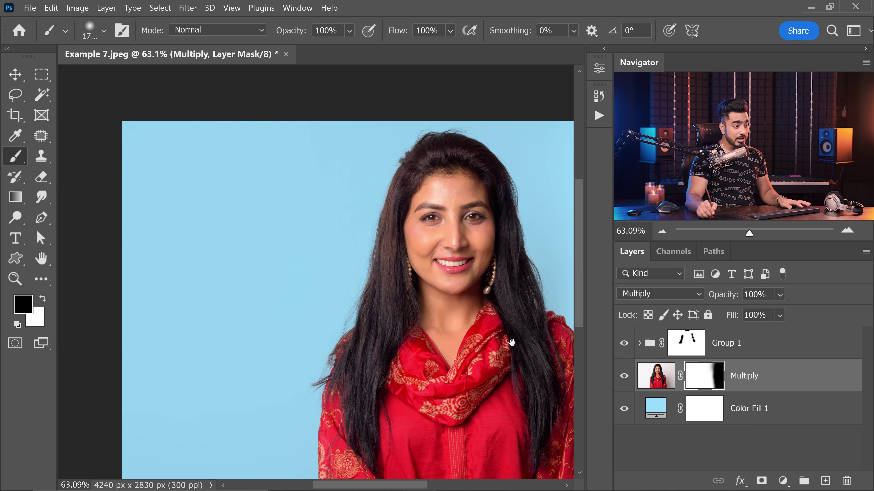
Compare the composite with the Multiply layer hidden and shown, and examine the background on the image's left side.
click(625, 377)
click(624, 377)
scroll(261, 228, up, 4)
scroll(268, 226, down, 1)
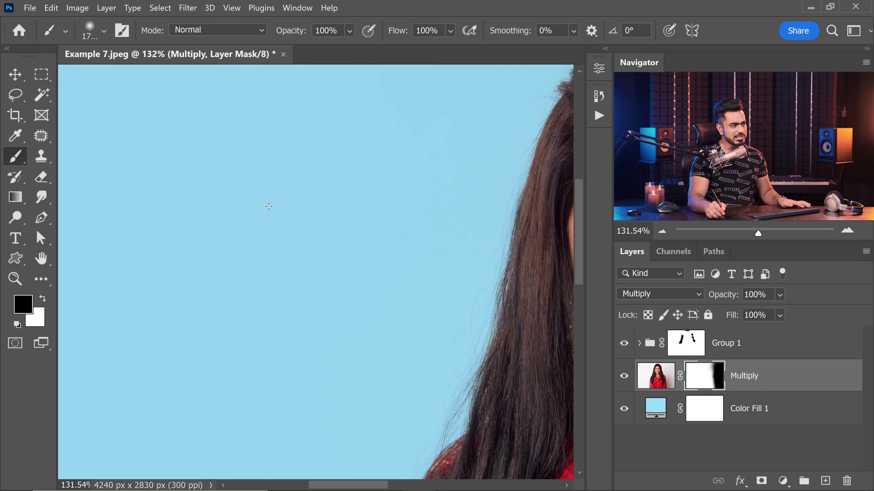
scroll(378, 245, down, 4)
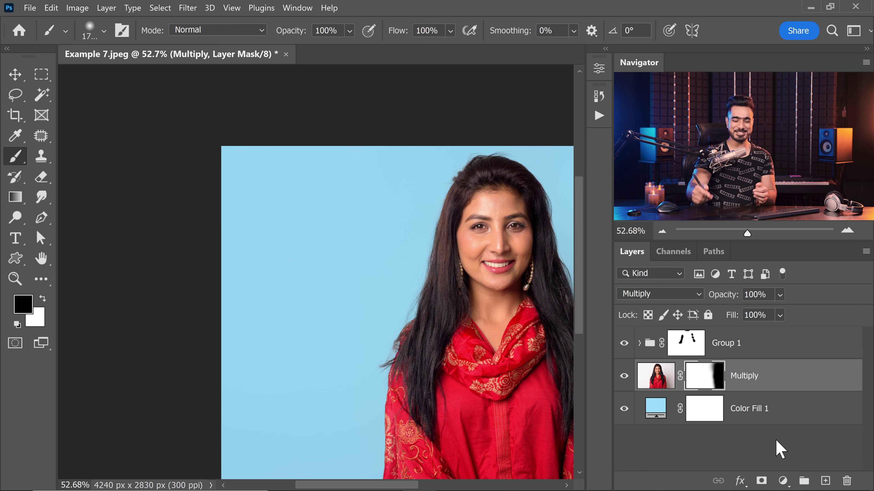
Add a Curves adjustment layer above the Multiply layer and clip it to that layer.
click(784, 481)
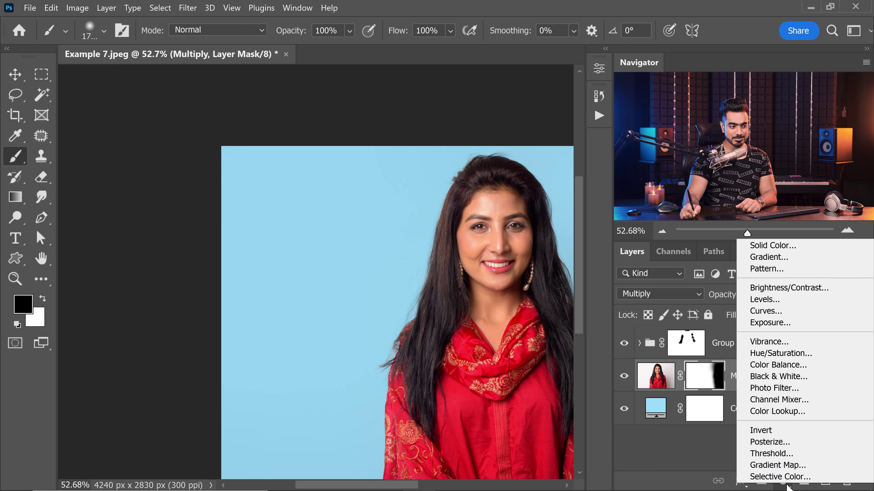
click(753, 309)
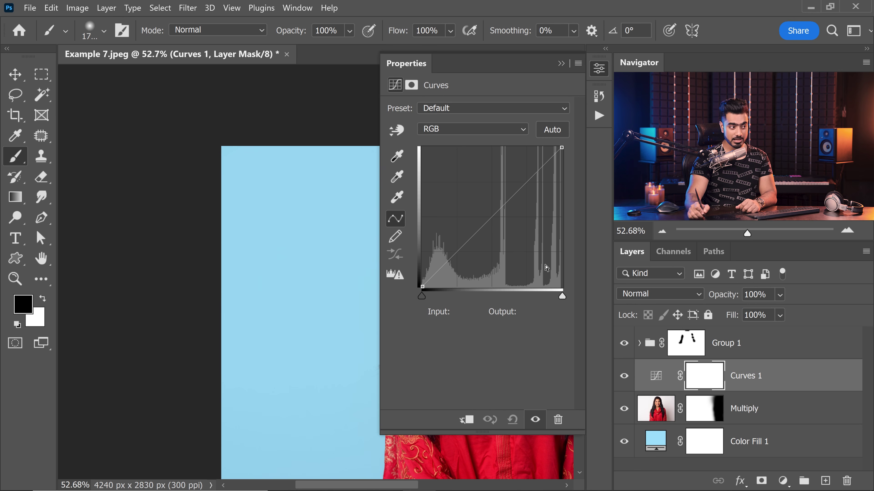
drag(498, 214, 480, 131)
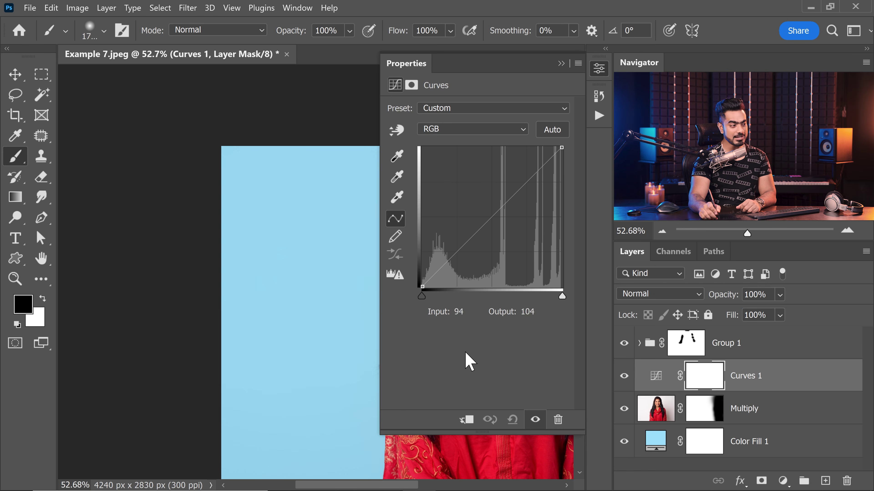
click(465, 422)
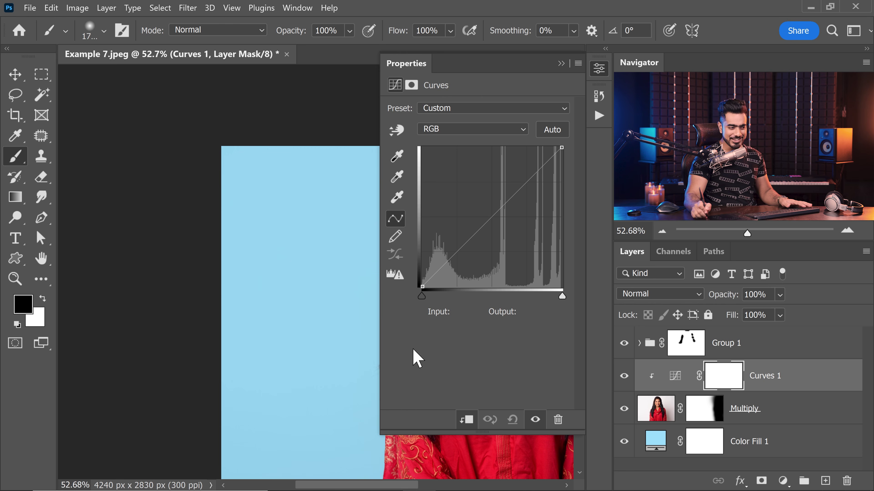
Brighten the leftover background by setting the Curves white point to input 246, output 255, after trying 229, while keeping fine hairs.
scroll(243, 274, right, 5)
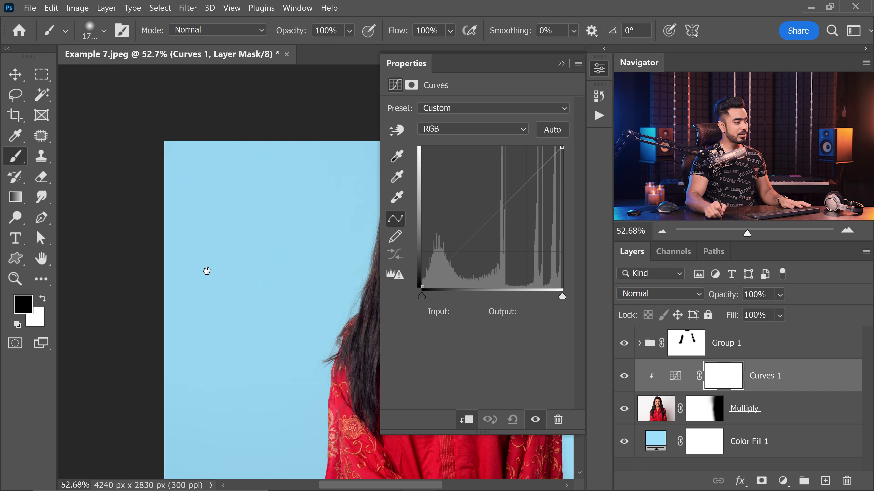
drag(249, 215, 313, 296)
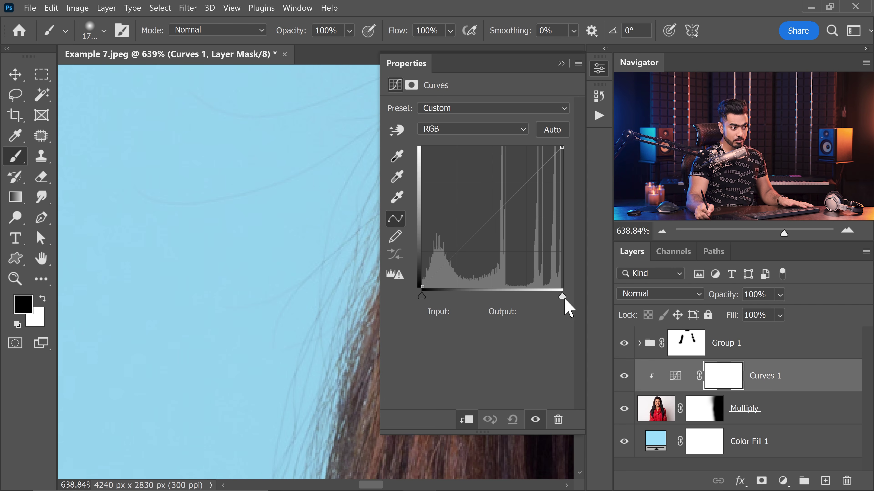
drag(562, 298, 549, 298)
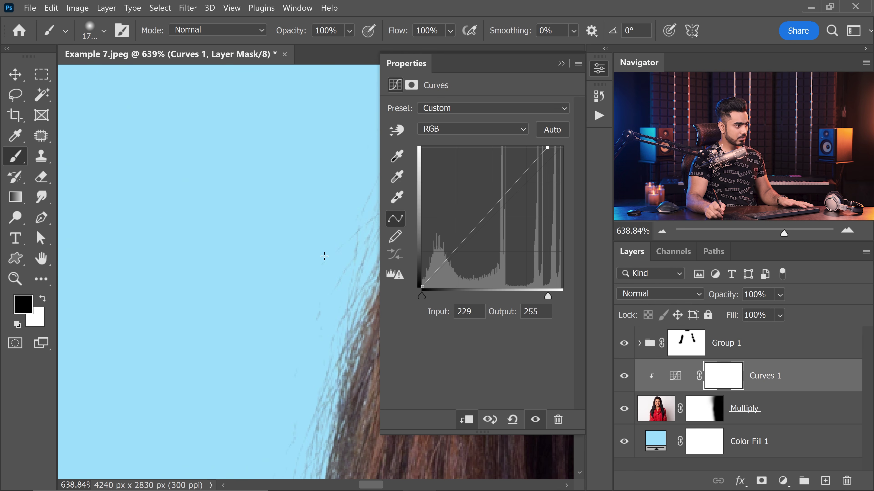
drag(549, 300, 558, 299)
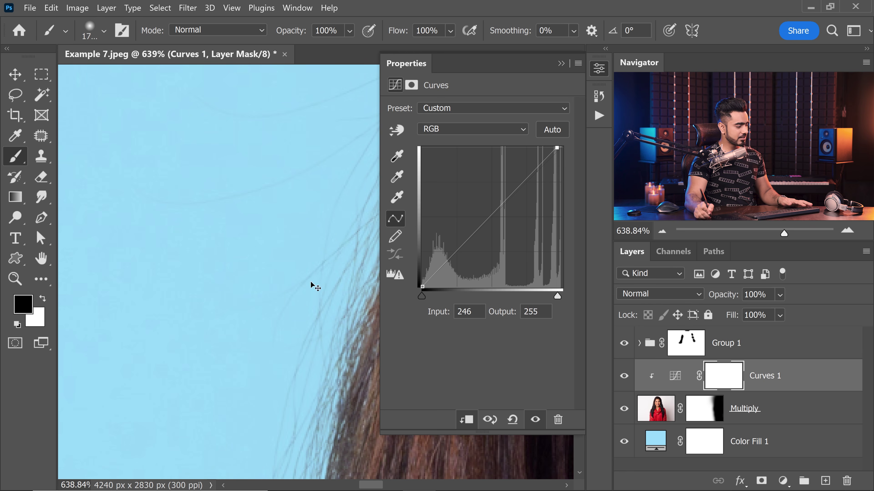
key(ctrl+0)
key(ctrl+0)
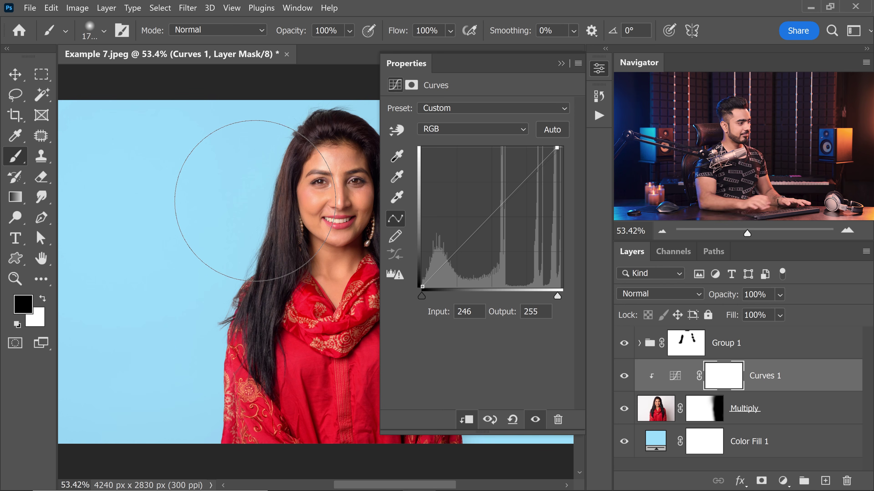
Compare the image with the Curves adjustment hidden and shown, then with the Multiply layer's mask disabled and enabled.
click(561, 63)
click(623, 376)
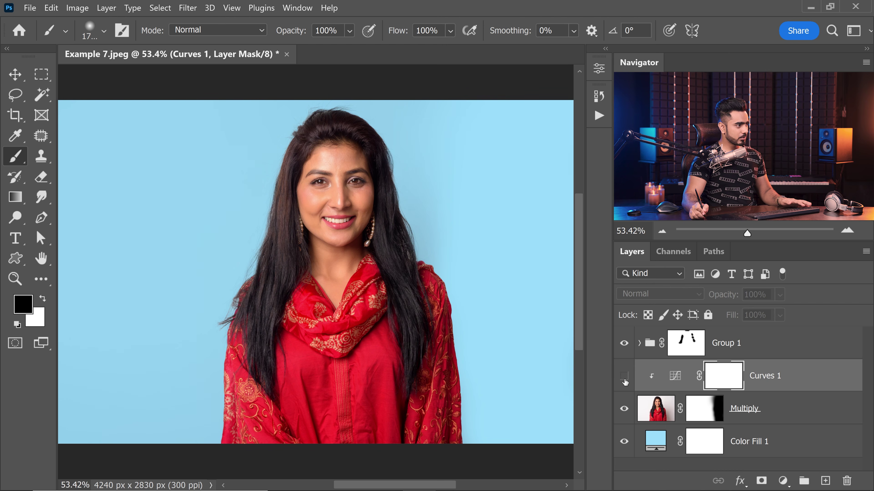
drag(160, 171, 193, 177)
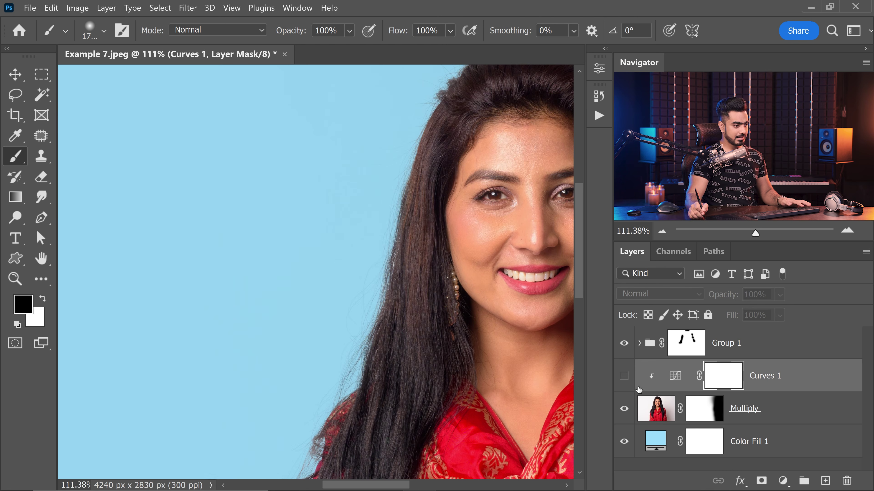
click(625, 377)
key(ctrl+0)
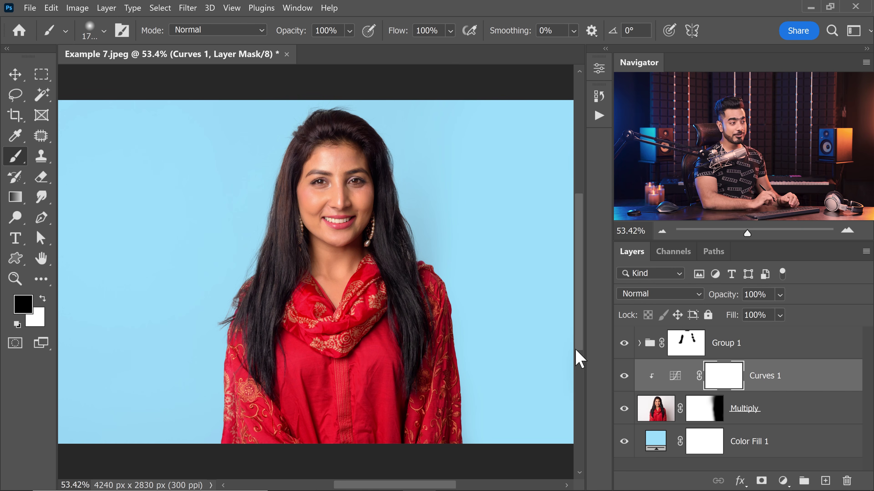
shift+click(700, 414)
shift+click(704, 412)
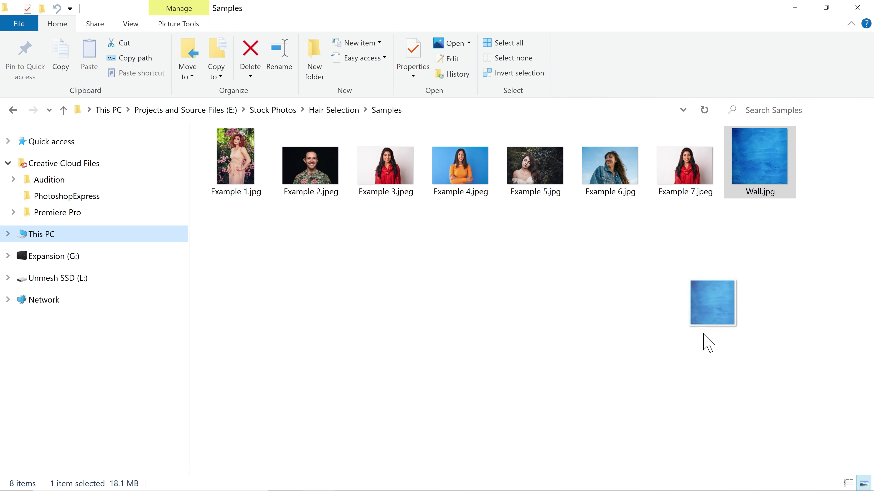
Place Wall.jpg in the document, scale it to 107.30% to fill the canvas, and move its layer directly below the Multiply layer.
mouse_move(706, 342)
mouse_down()
mouse_move(535, 487)
mouse_move(614, 482)
mouse_move(430, 483)
mouse_move(439, 358)
mouse_move(468, 346)
mouse_up()
mouse_move(478, 400)
mouse_down()
mouse_move(485, 396)
mouse_move(544, 441)
mouse_move(546, 425)
mouse_up()
key(Return)
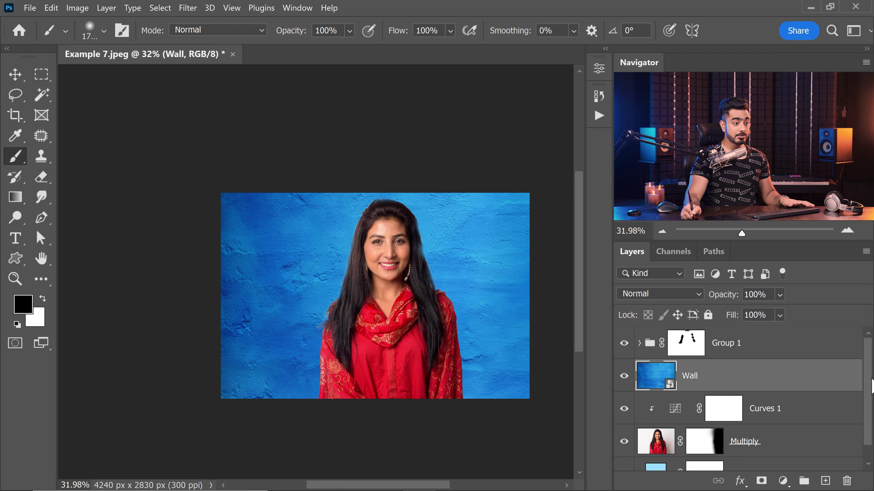
scroll(870, 385, down, 1)
drag(655, 354, 646, 437)
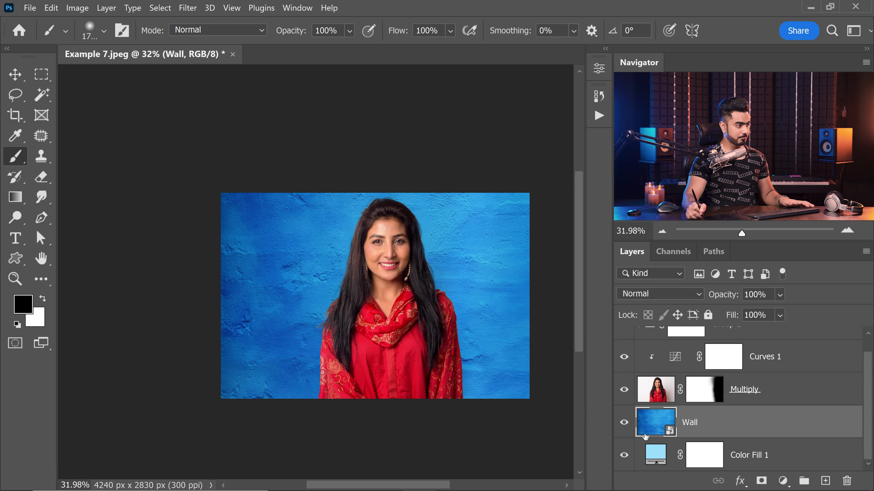
key(ctrl+0)
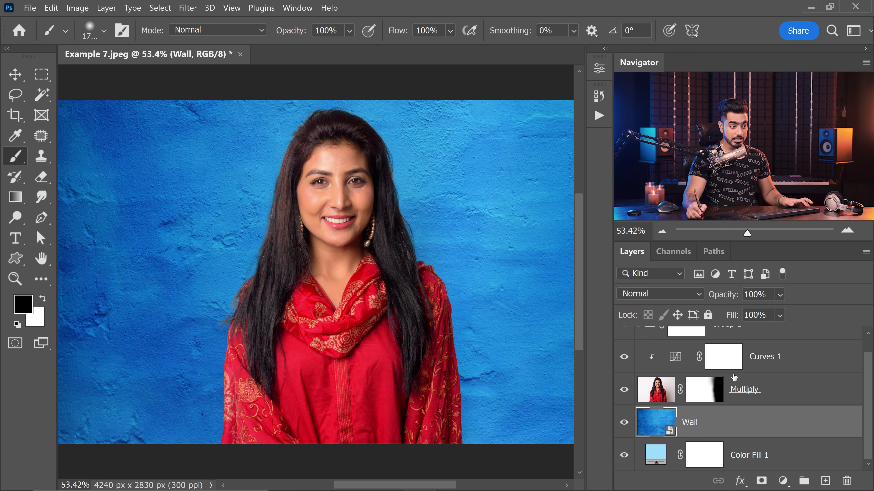
Disable the Multiply layer's mask and examine the wall texture around the woman.
shift+click(708, 393)
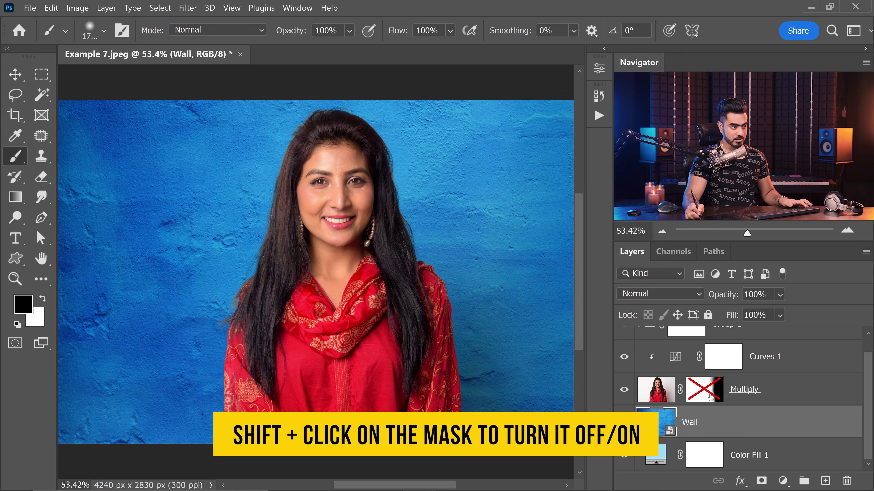
scroll(486, 282, down, 2)
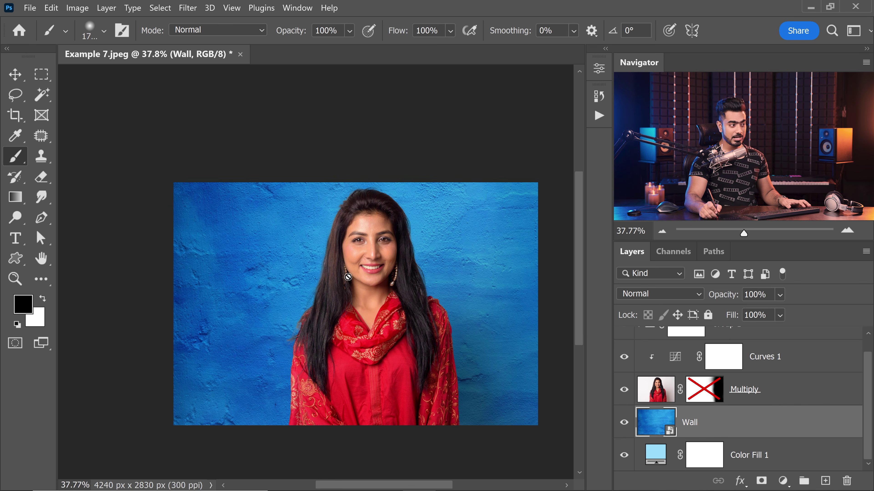
scroll(457, 193, up, 10)
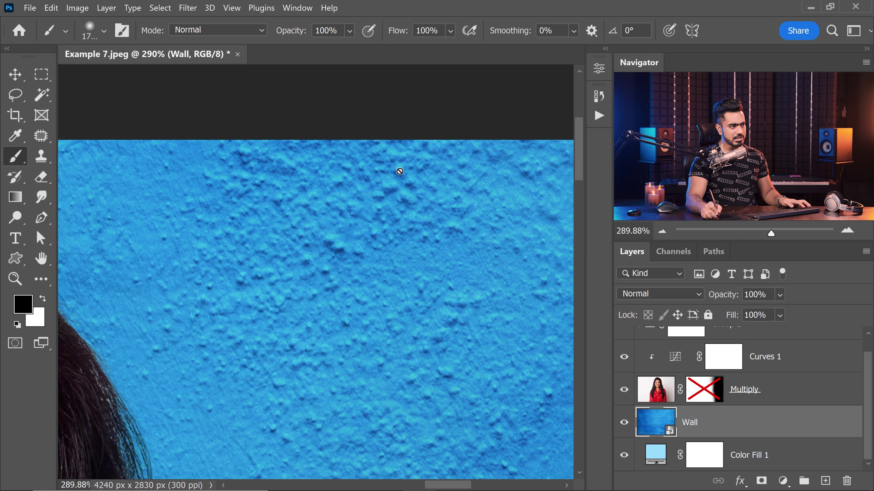
scroll(425, 246, down, 8)
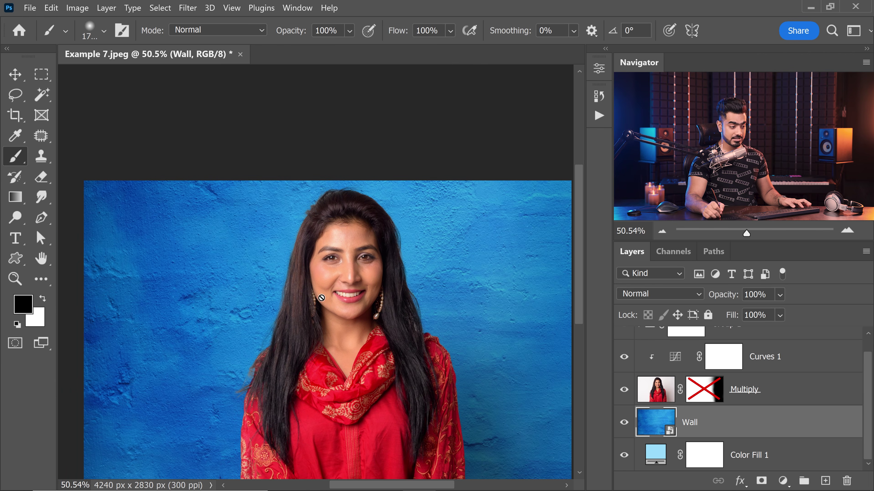
Flip the Wall layer horizontally.
key(ctrl+t)
right_click(436, 225)
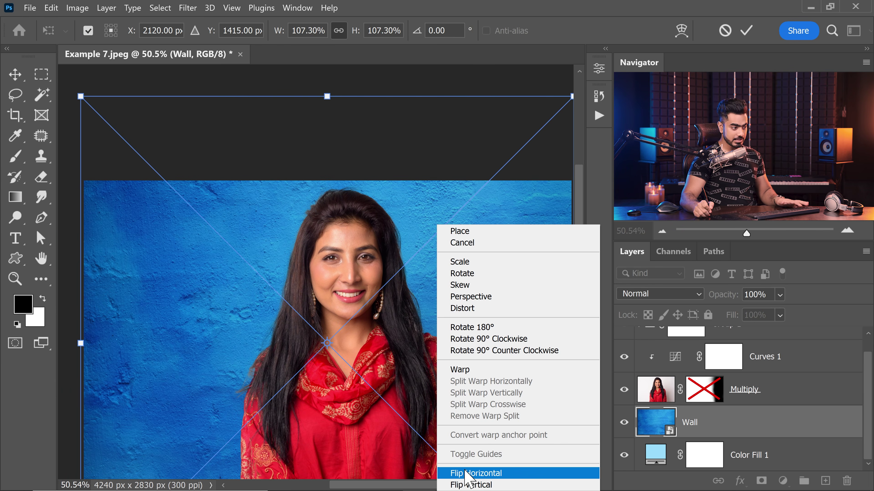
click(475, 473)
key(Return)
key(b)
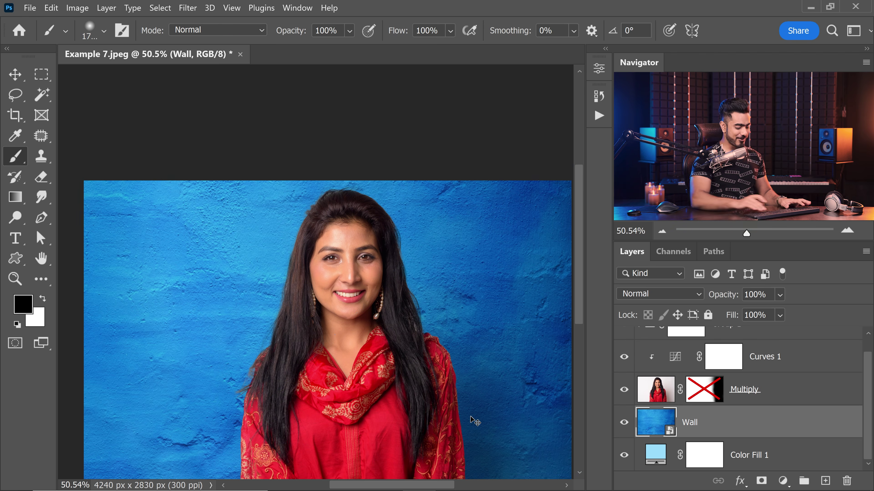
scroll(474, 420, up, 1)
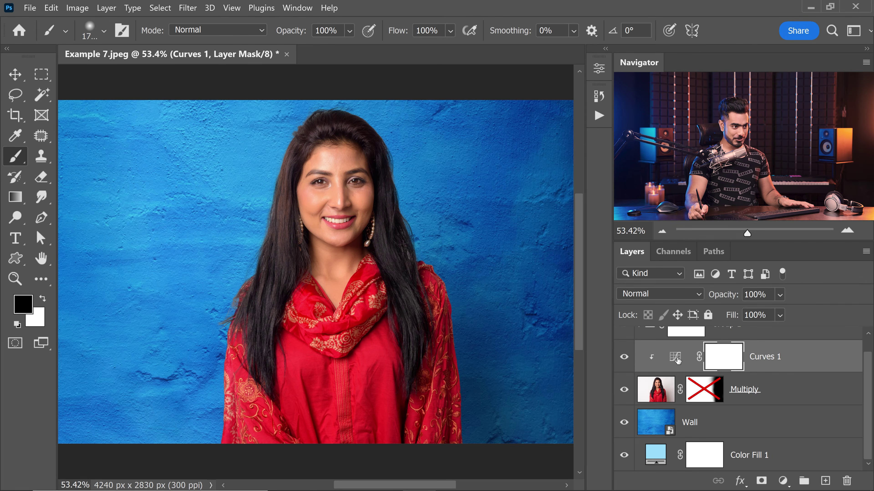
Darken the background shading by setting a midtone point at input 142, output 115 in the clipped Curves adjustment.
double_click(676, 357)
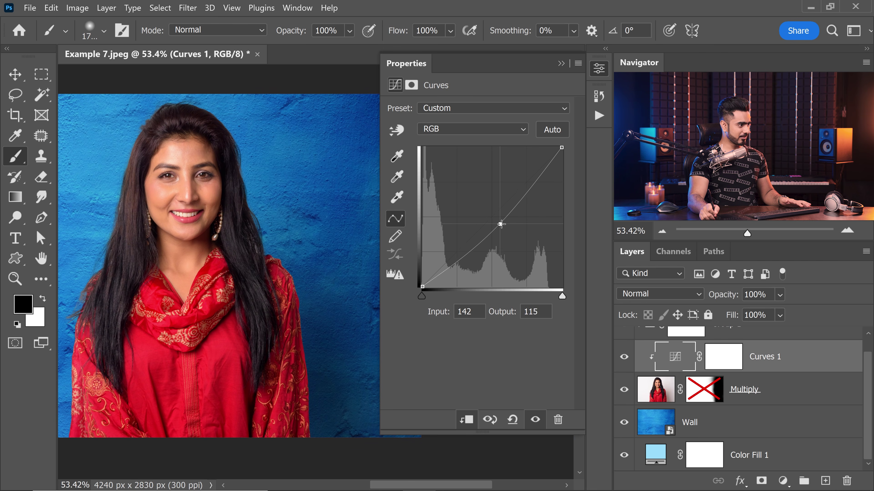
click(561, 63)
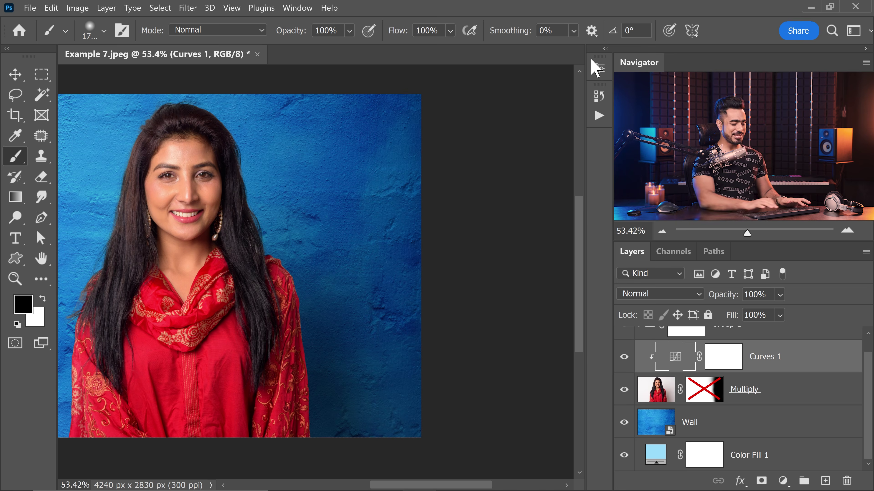
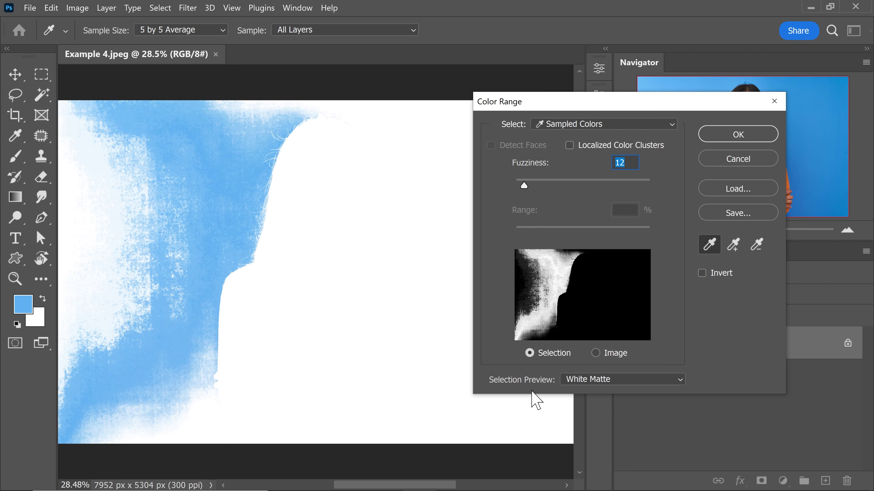
Turn off the Color Range selection preview and add the darker blue beside the woman's hair to the sampled colors.
click(605, 380)
click(597, 394)
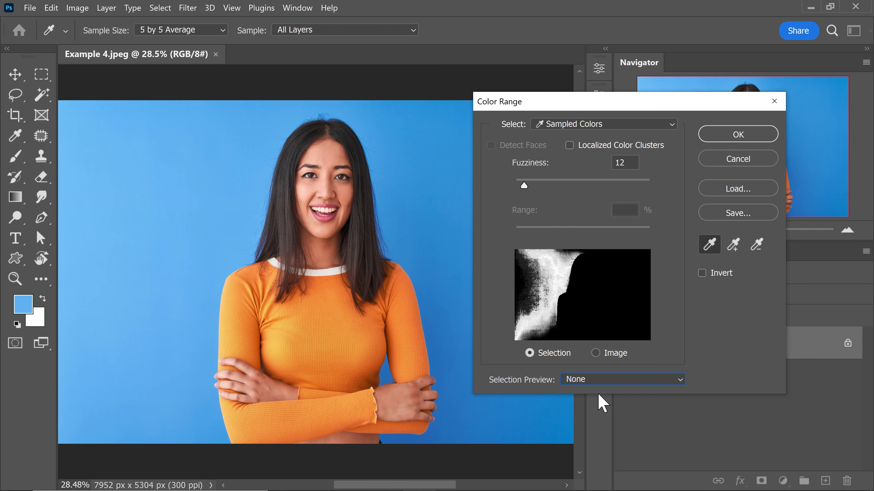
click(732, 246)
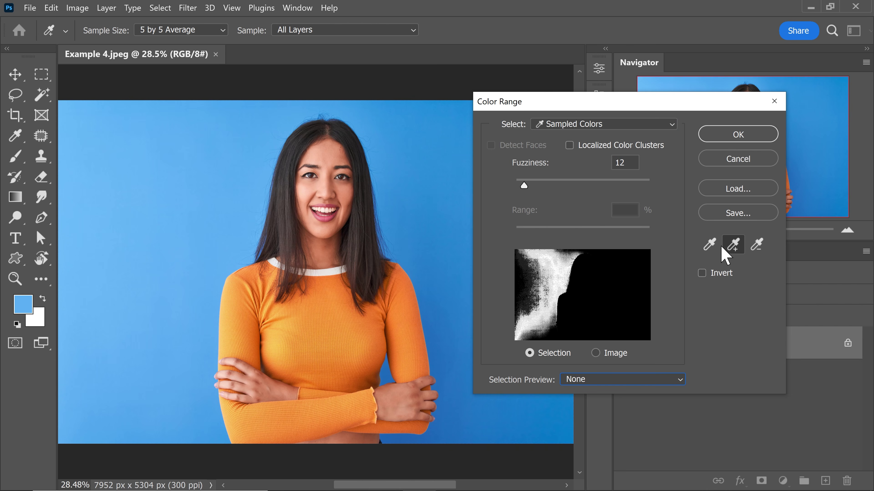
click(402, 158)
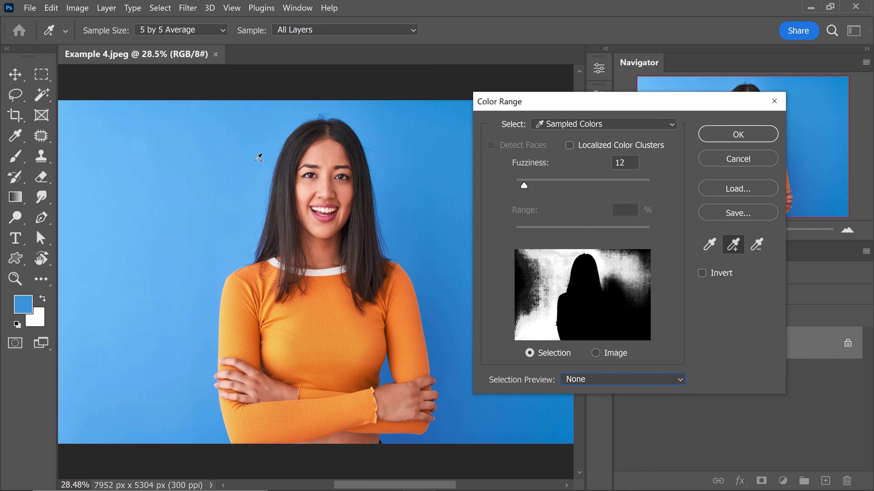
key(ctrl+plus)
key(ctrl+plus)
key(ctrl+plus)
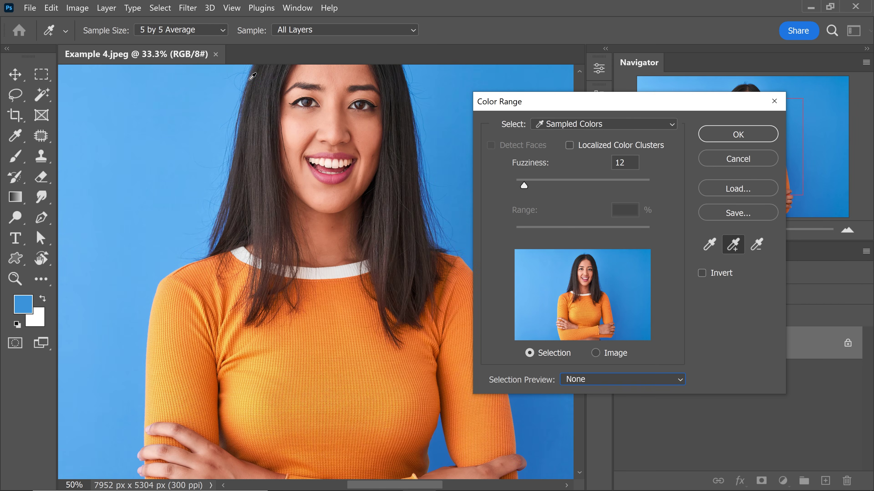
drag(237, 226, 285, 395)
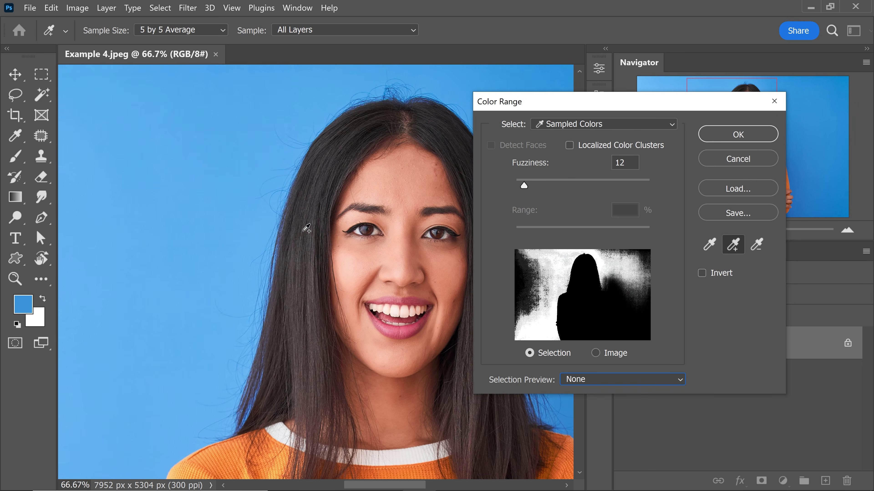
Preview the Color Range selection on White Matte with Fuzziness set to 37 and the selection inverted.
click(580, 379)
click(592, 438)
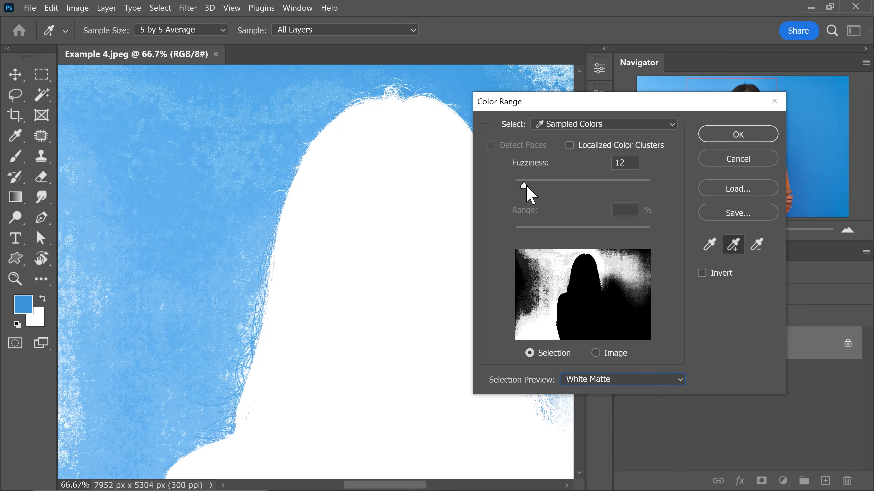
drag(526, 188, 543, 187)
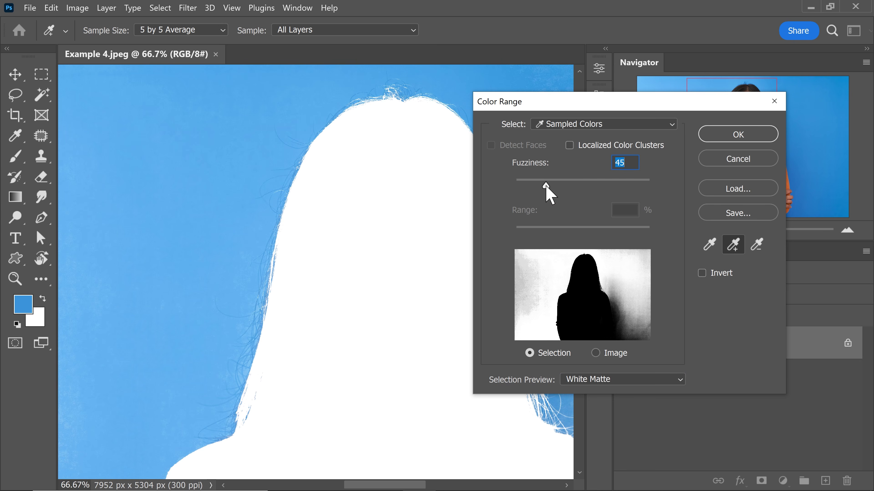
click(701, 273)
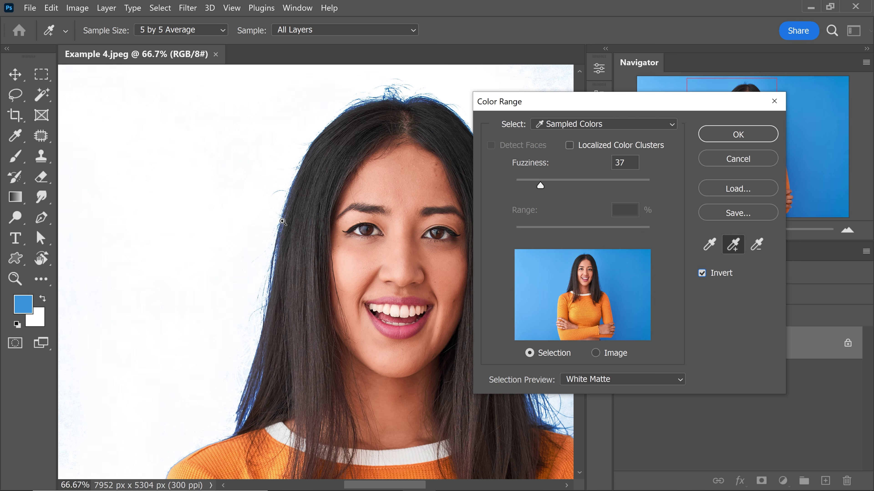
Lower Fuzziness to 20 and resample the light blue background away from the hair as the only sampled color.
drag(271, 228, 364, 230)
drag(536, 195, 529, 189)
scroll(366, 231, down, 4)
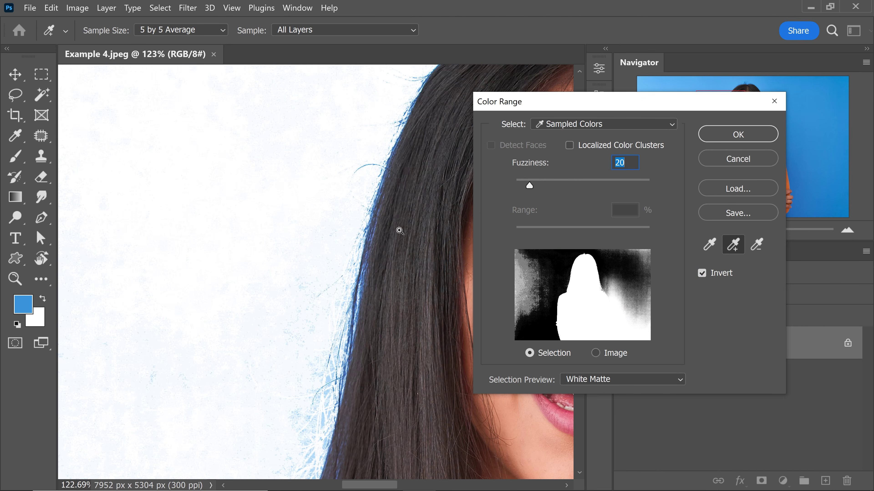
click(709, 246)
click(105, 155)
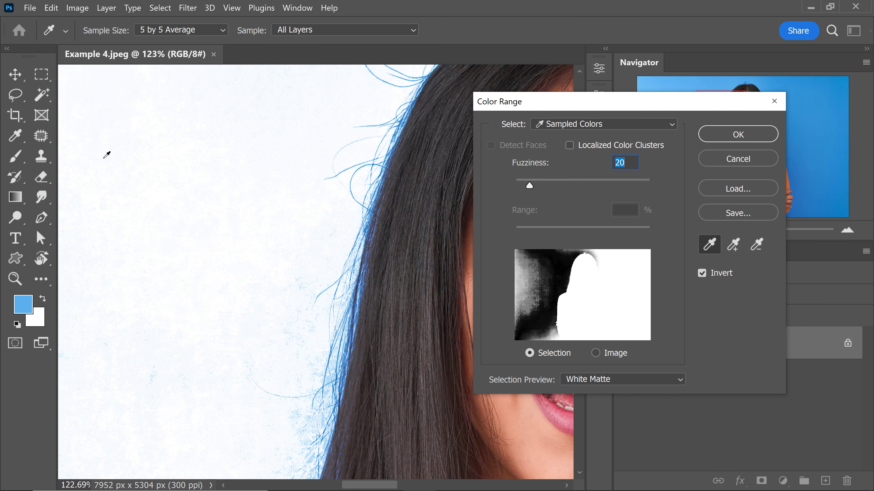
Try a Fuzziness of 115, examine the hair edges, and cancel Color Range.
drag(531, 185, 537, 186)
drag(394, 175, 369, 209)
drag(538, 187, 593, 187)
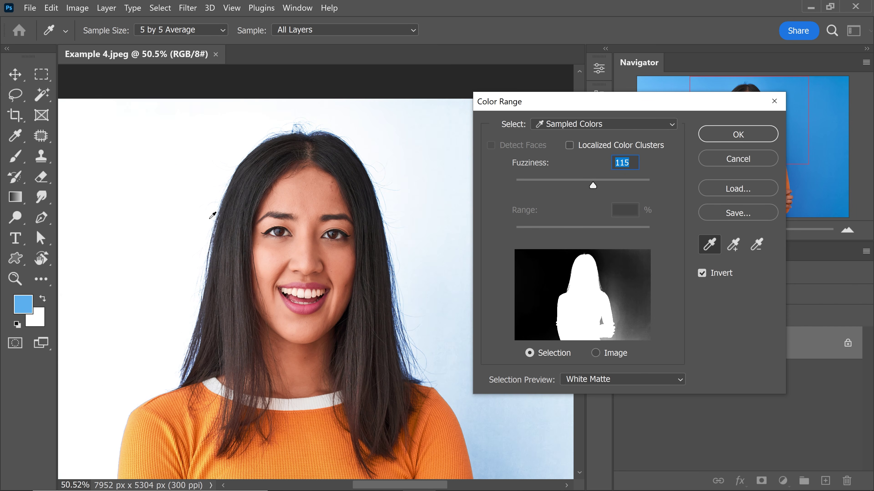
drag(228, 207, 221, 173)
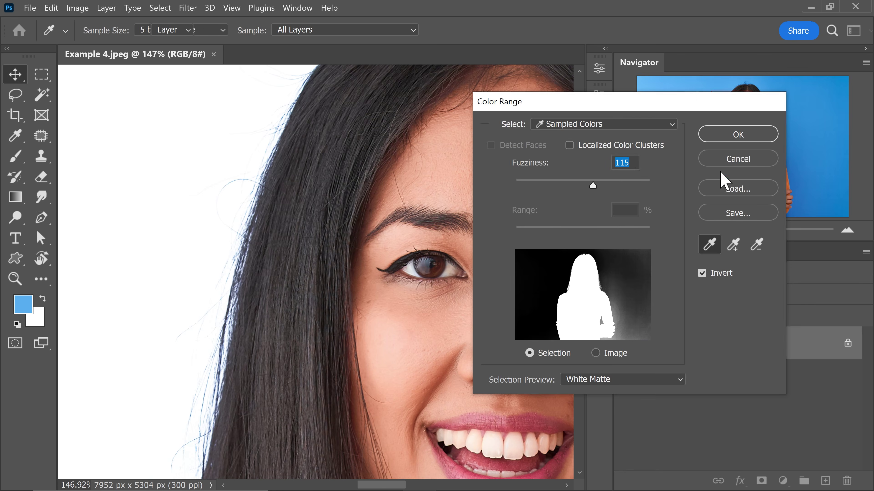
click(727, 162)
Try selecting the woman with Select Subject in the Select and Mask workspace.
key(v)
click(84, 30)
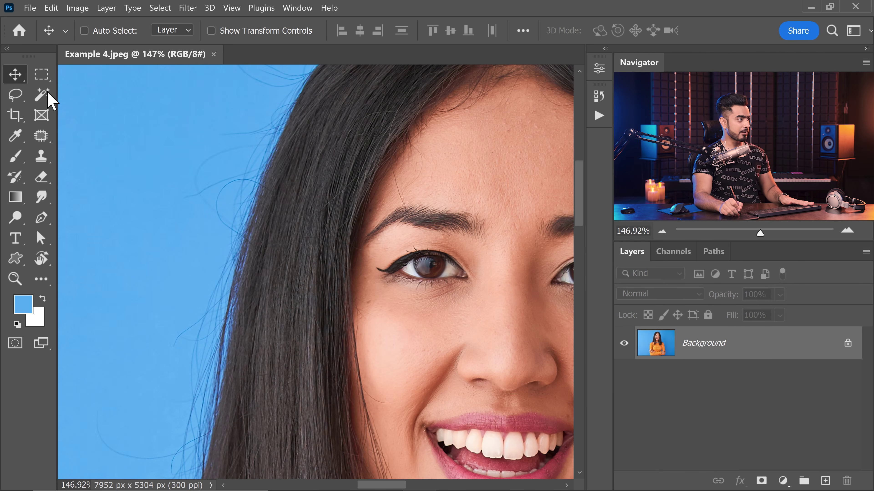
click(42, 95)
click(751, 31)
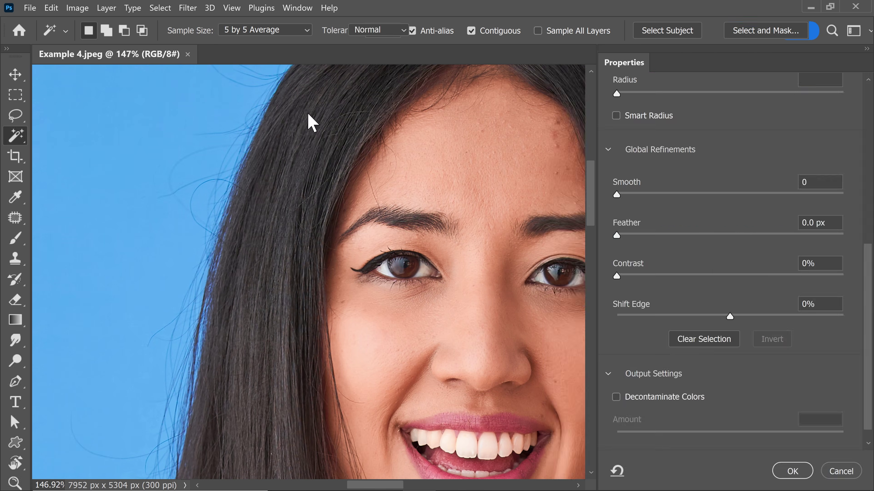
click(325, 32)
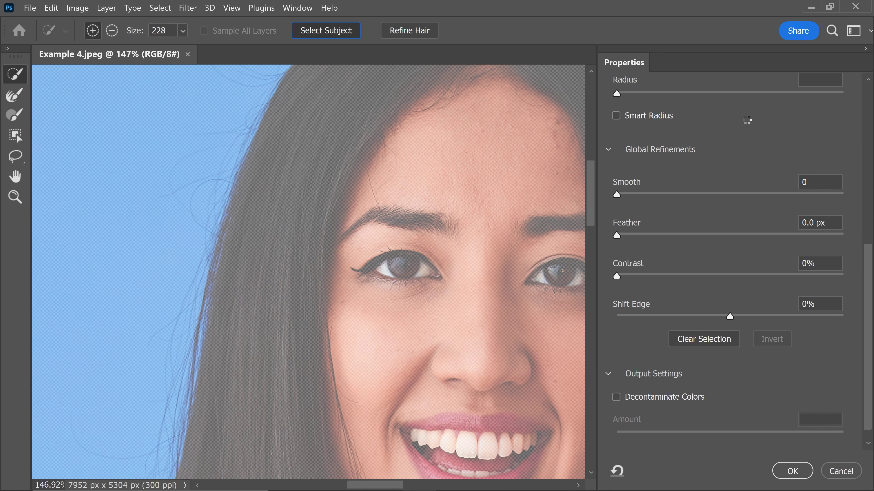
Switch the Select and Mask preview to a fully opaque white background.
scroll(863, 260, up, 5)
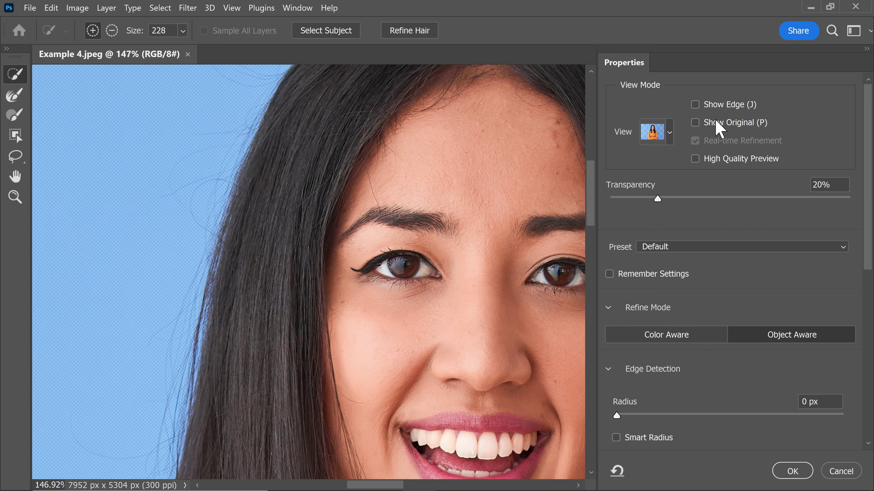
click(655, 132)
click(633, 273)
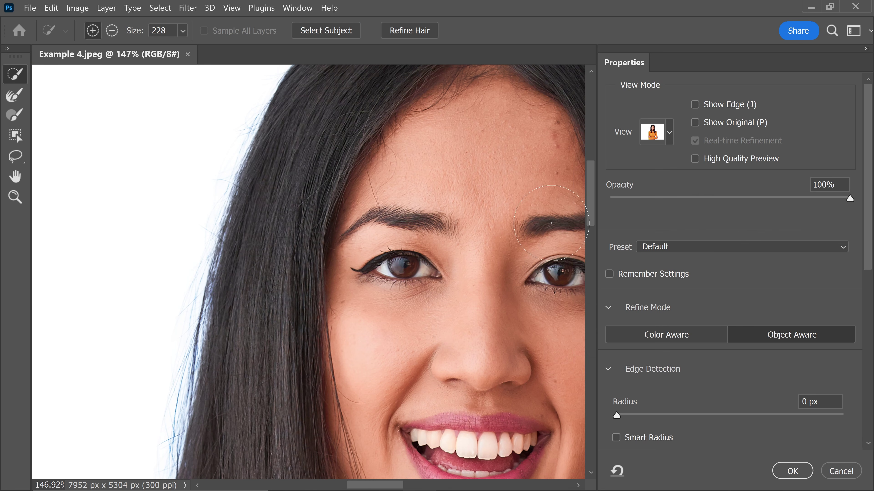
Try refining the blue-fringed hair edge beside the woman's face with the Refine Edge Brush.
drag(240, 256, 192, 272)
drag(323, 284, 444, 197)
drag(283, 229, 296, 224)
drag(182, 205, 306, 207)
drag(343, 233, 94, 149)
click(15, 95)
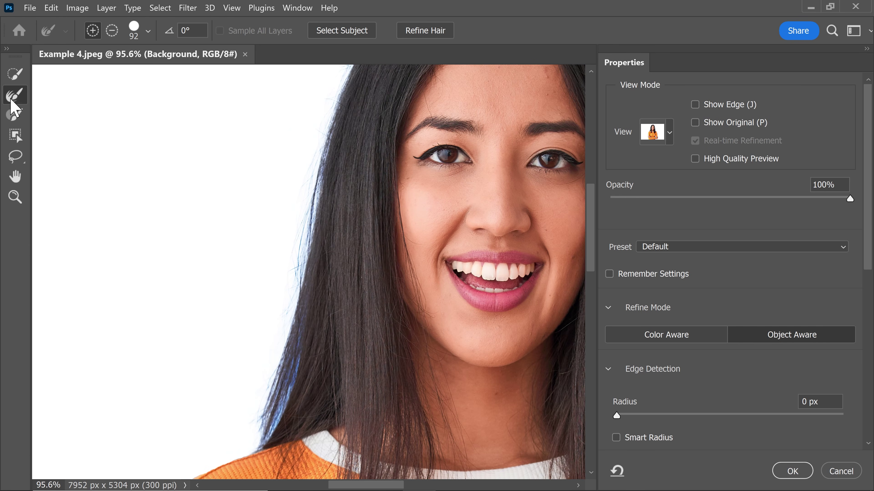
mouse_move(316, 154)
mouse_down()
mouse_move(299, 199)
mouse_move(302, 189)
mouse_move(292, 292)
mouse_up()
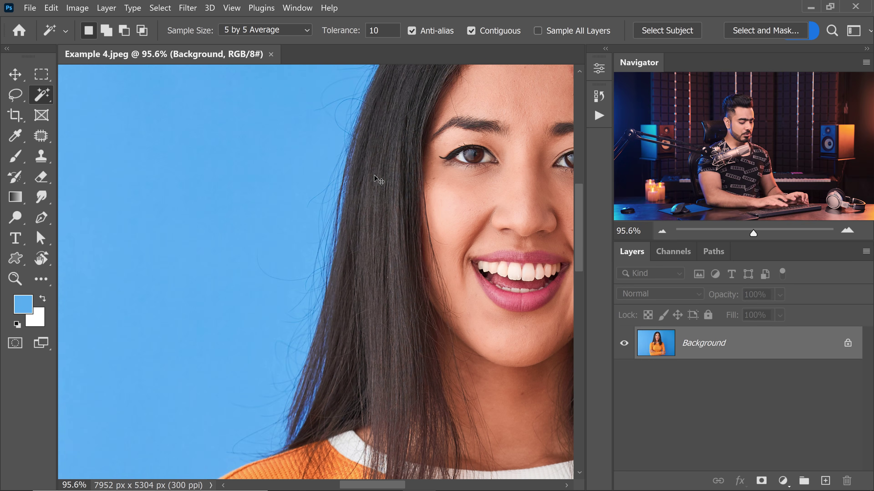
Display the Red and Green channels individually and compare the contrast between the hair and the background.
key(ctrl+0)
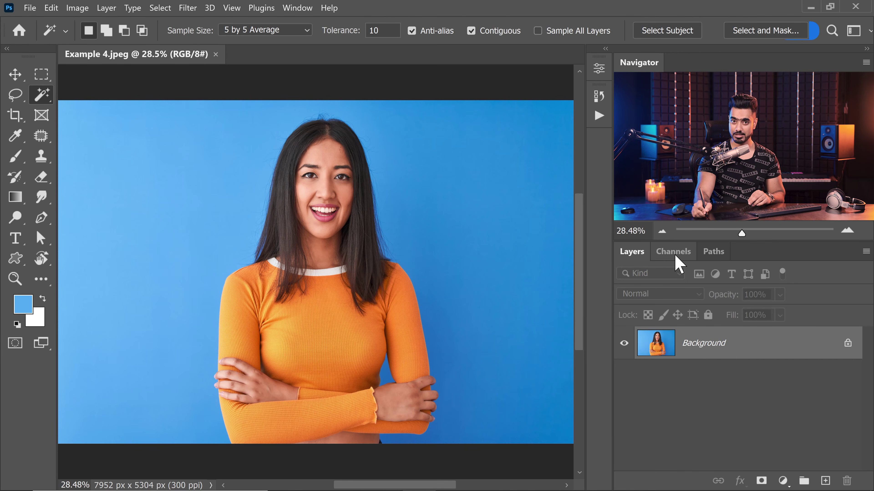
click(673, 253)
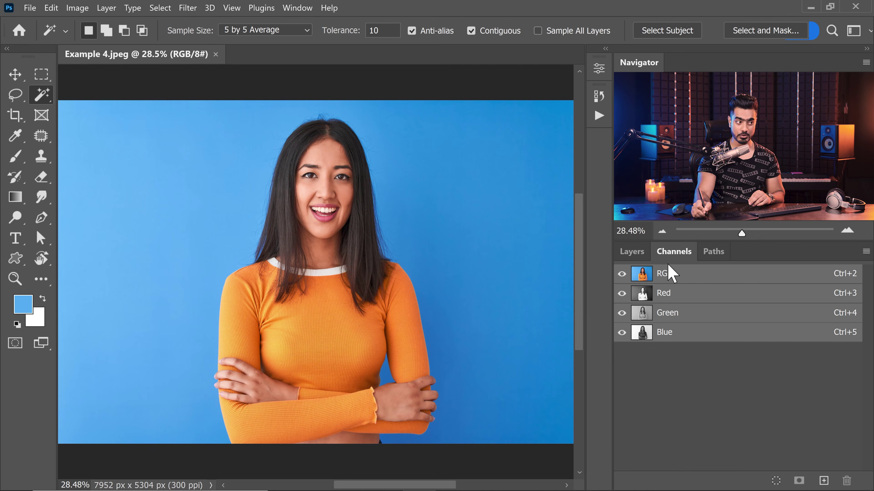
click(304, 15)
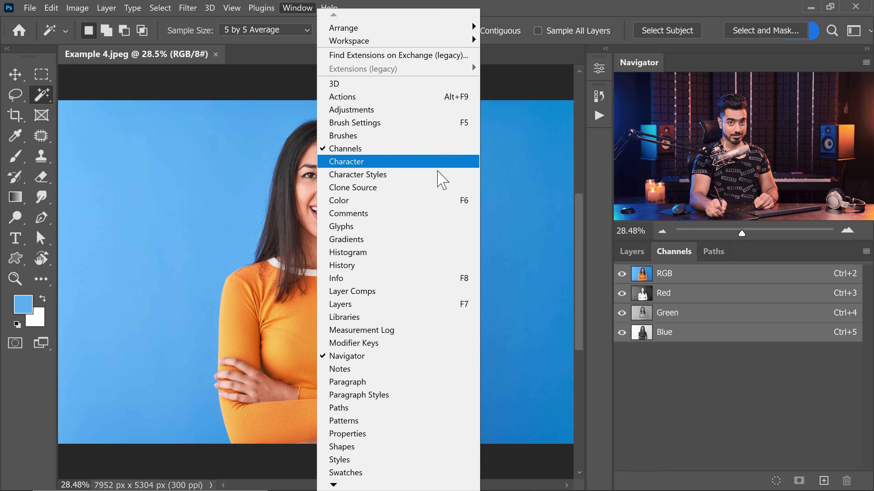
click(683, 341)
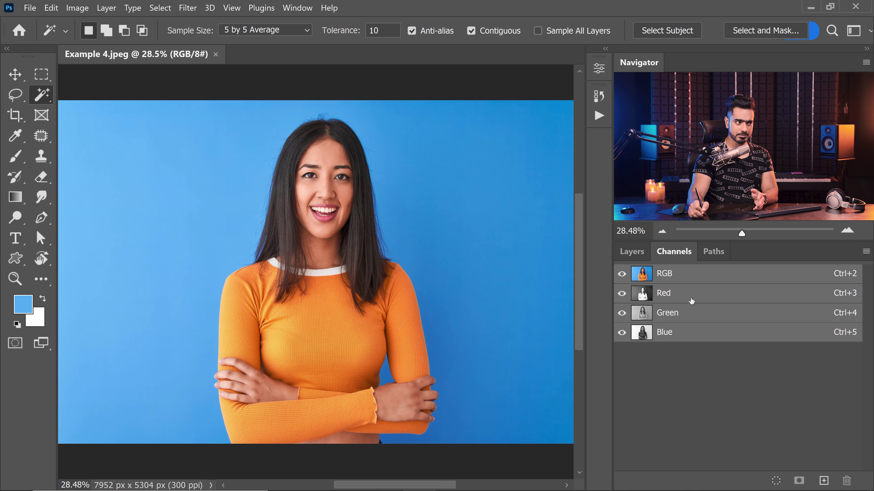
click(680, 296)
click(679, 318)
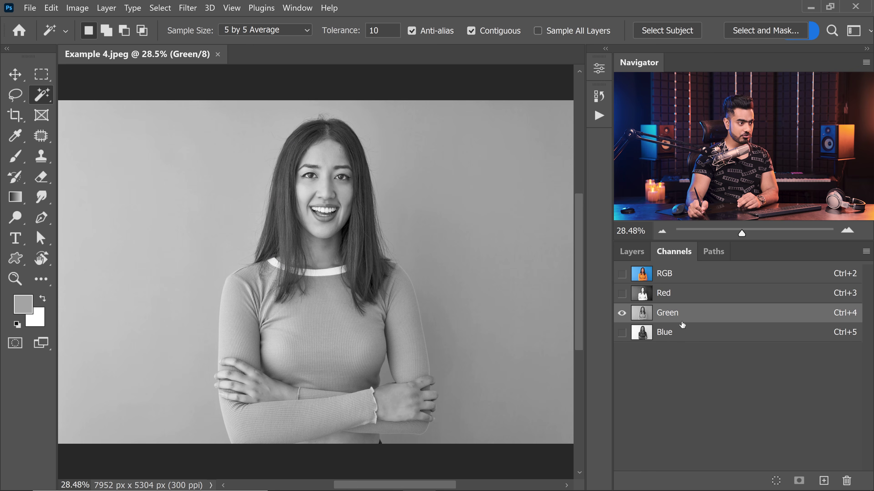
Display the Blue channel, duplicate it, and examine the fine hair strands against the background.
click(674, 334)
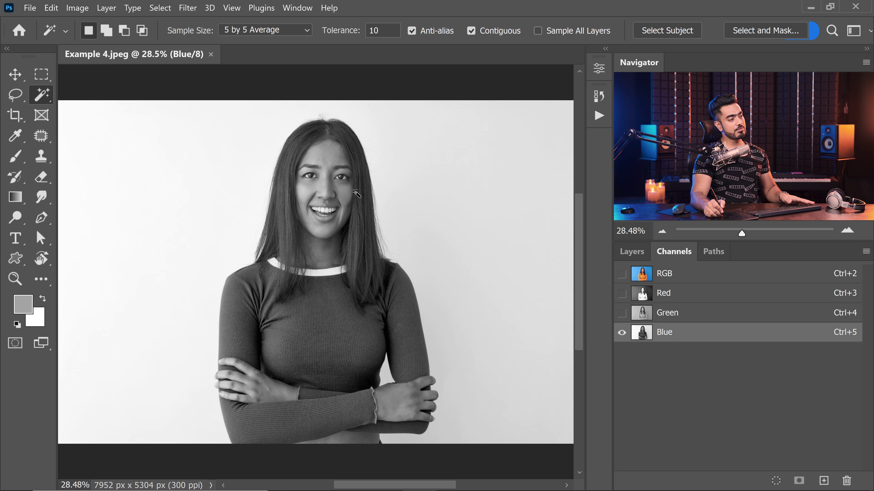
drag(391, 169, 380, 208)
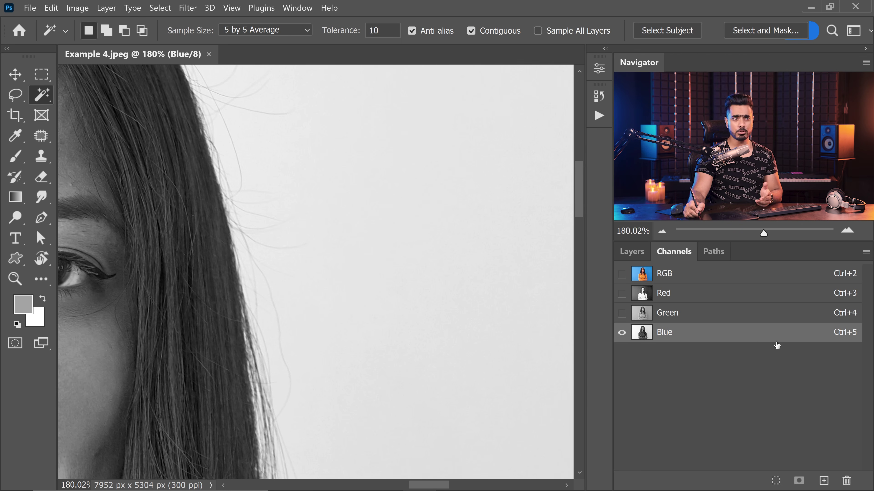
drag(772, 325, 825, 481)
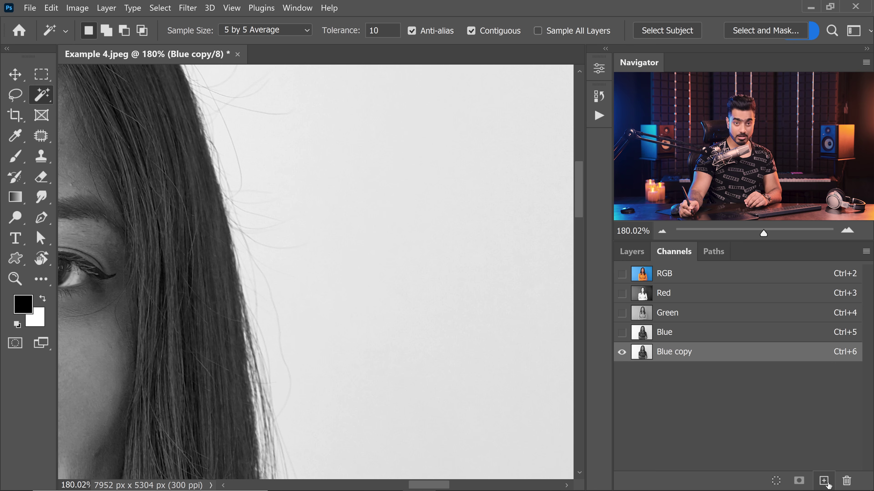
drag(285, 155, 325, 228)
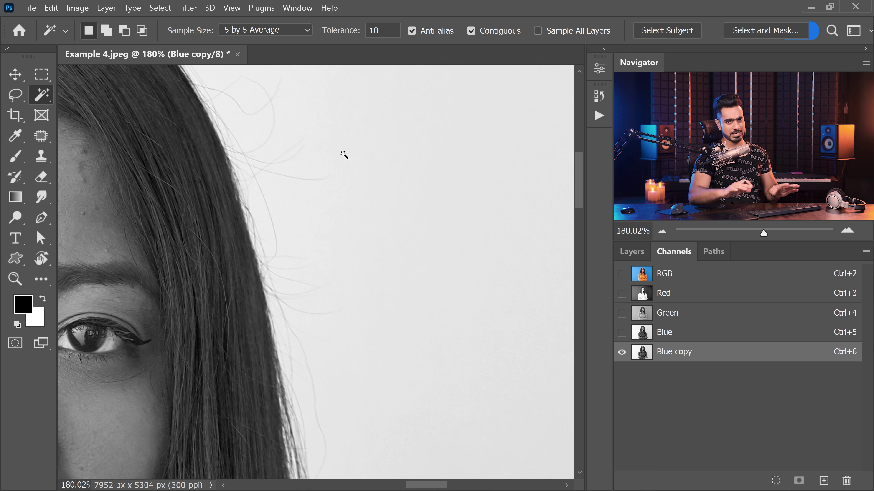
scroll(309, 242, up, 3)
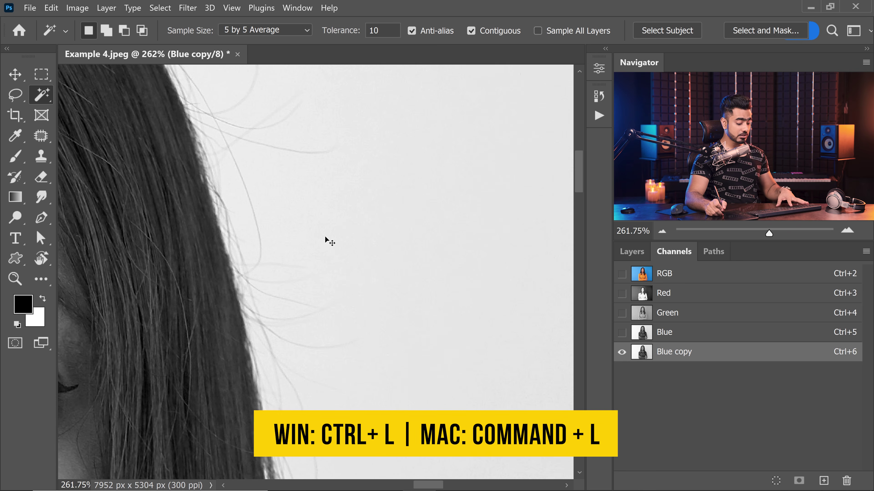
key(ctrl+l)
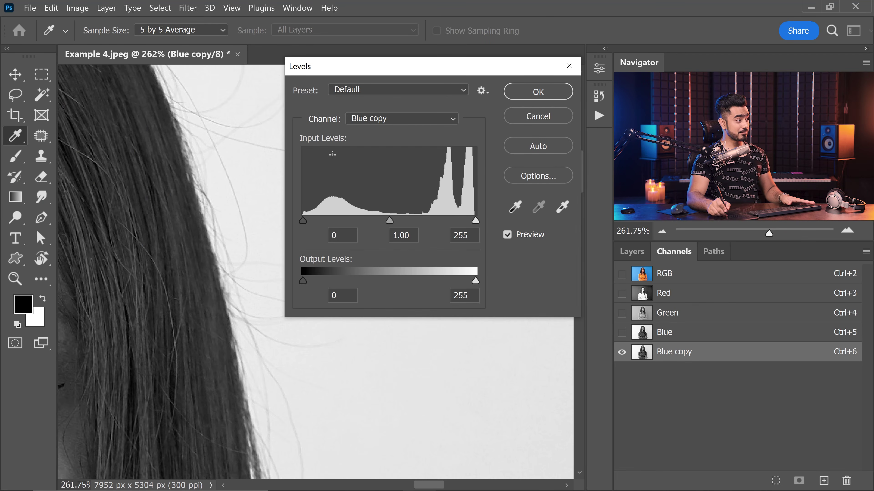
click(537, 117)
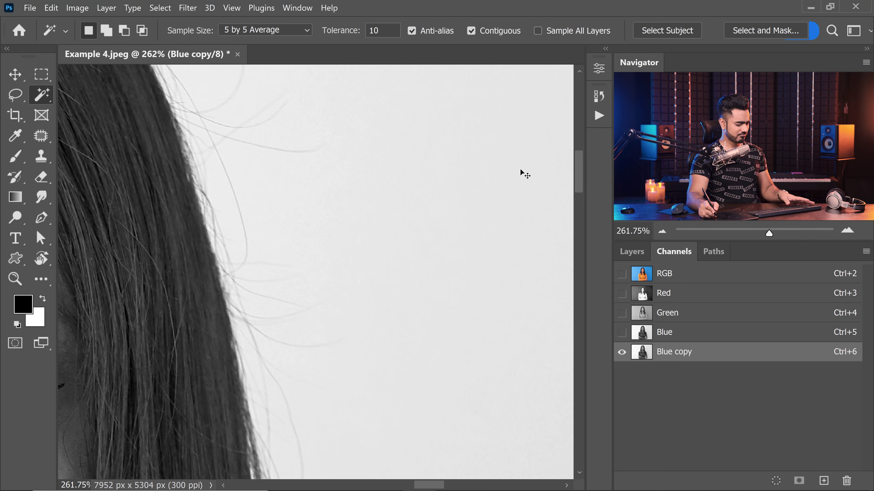
key(ctrl+m)
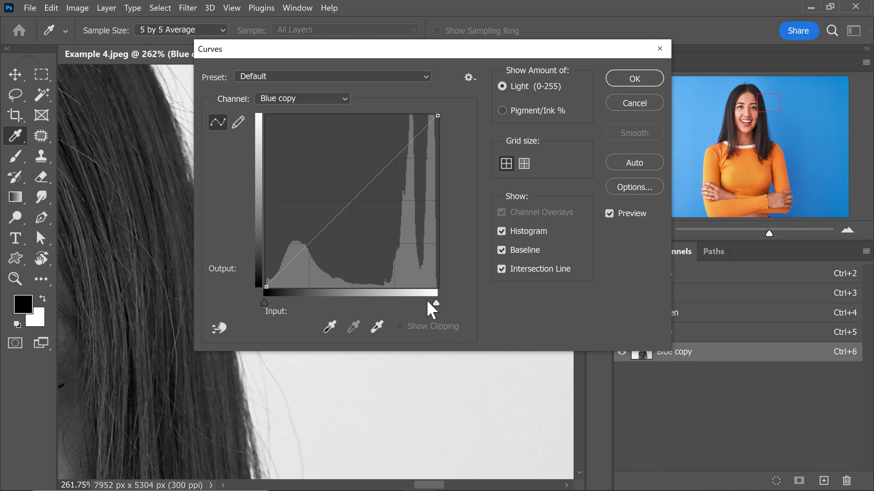
drag(434, 303, 437, 303)
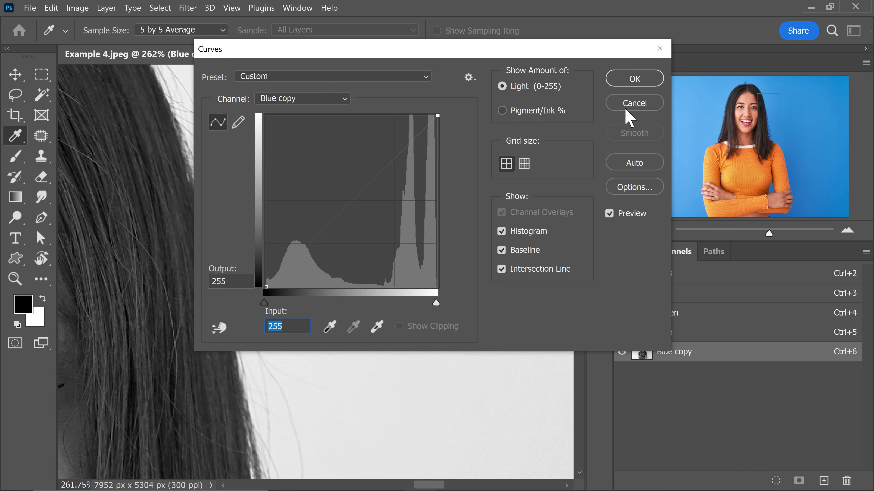
click(622, 109)
key(w)
Increase the Blue copy channel's contrast with Levels, setting the input levels to 16, 0.69 and 240.
key(ctrl+l)
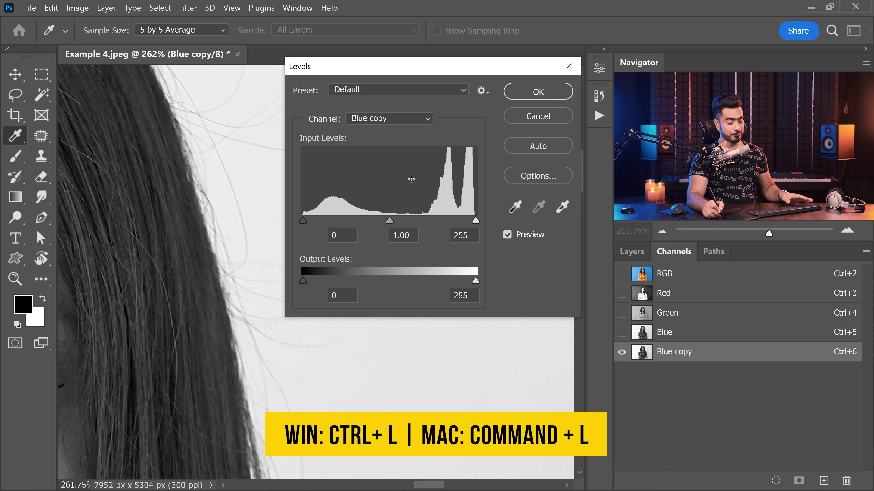
drag(267, 229, 161, 197)
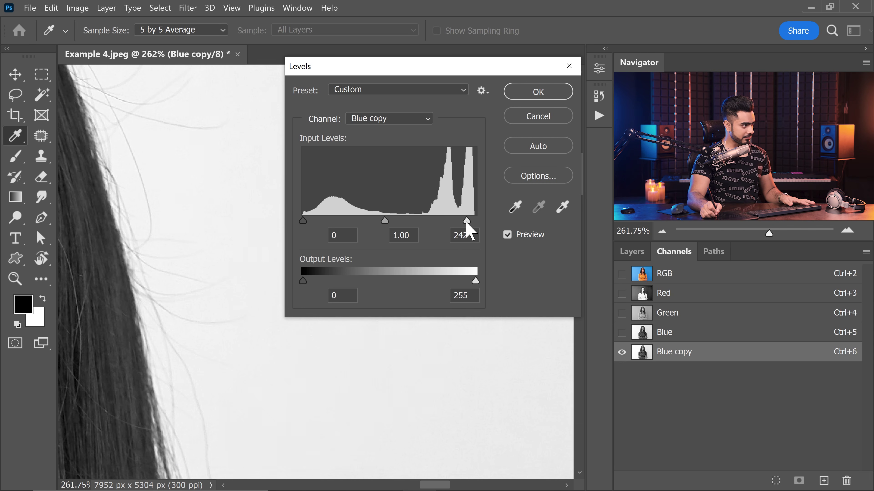
mouse_move(458, 224)
mouse_down()
mouse_move(448, 223)
mouse_move(462, 234)
mouse_up()
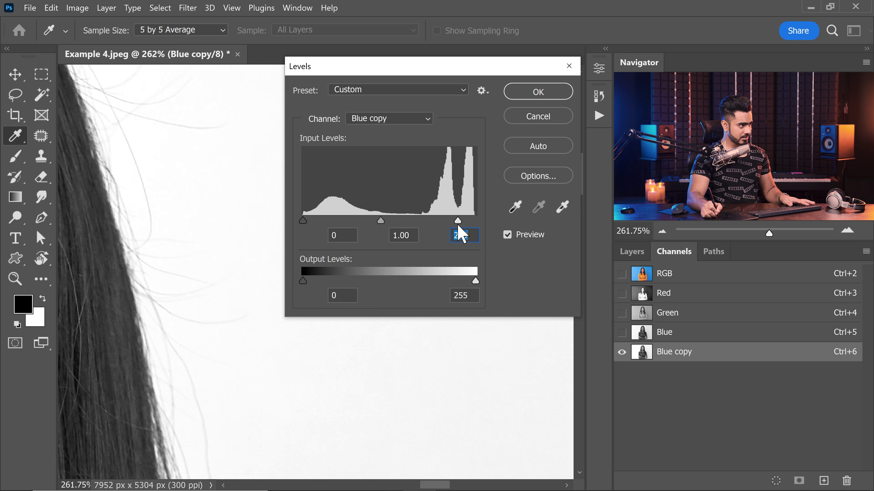
drag(183, 227, 305, 232)
drag(152, 226, 256, 231)
drag(192, 271, 214, 264)
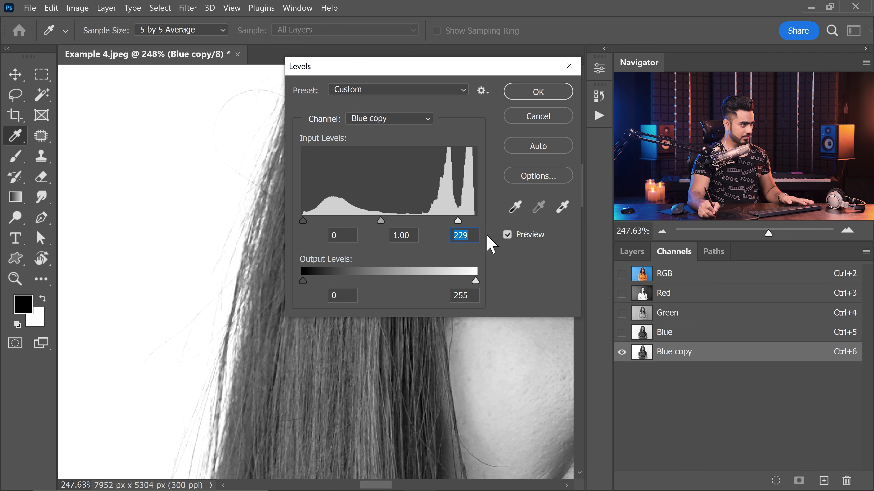
mouse_move(458, 223)
mouse_down()
mouse_move(471, 231)
mouse_move(466, 221)
mouse_up()
drag(384, 221, 404, 222)
drag(303, 221, 318, 231)
scroll(193, 247, down, 10)
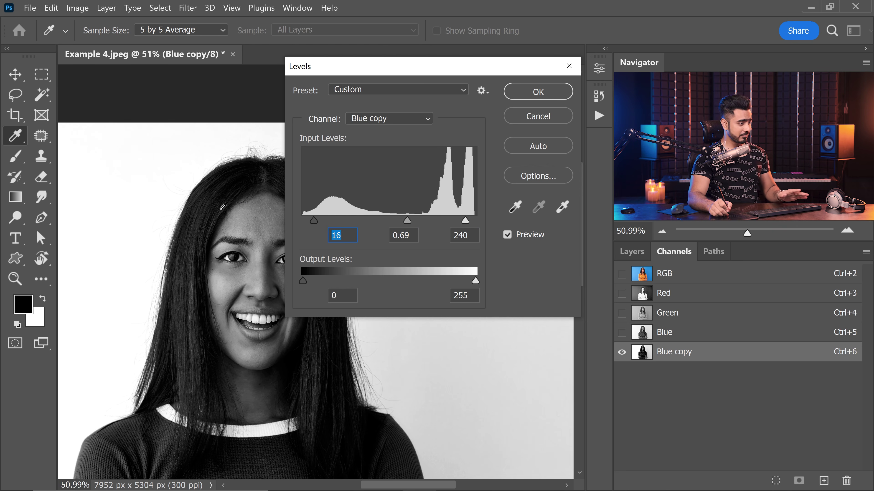
click(538, 93)
Return to the RGB composite, duplicate the Background layer, and name the copy Regular.
key(w)
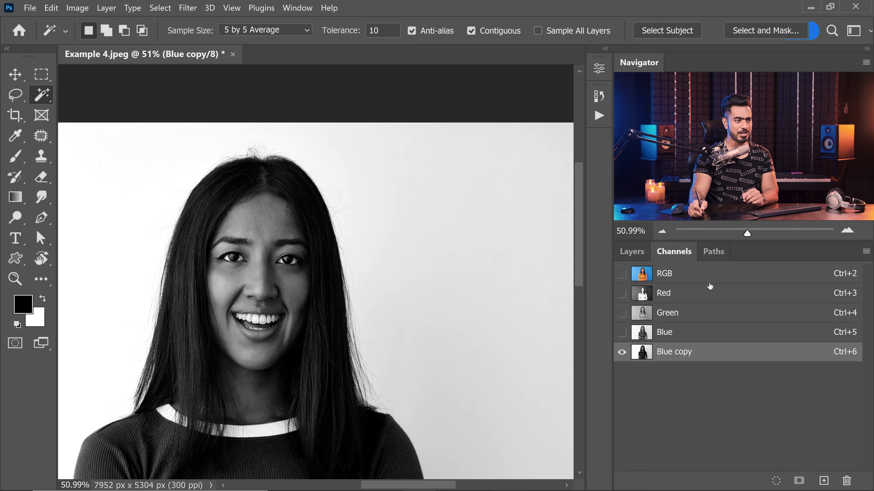
click(697, 281)
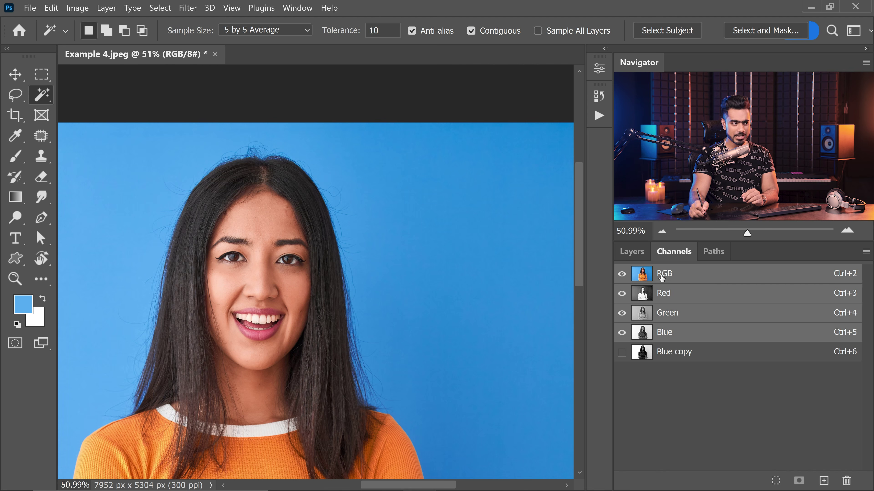
click(633, 251)
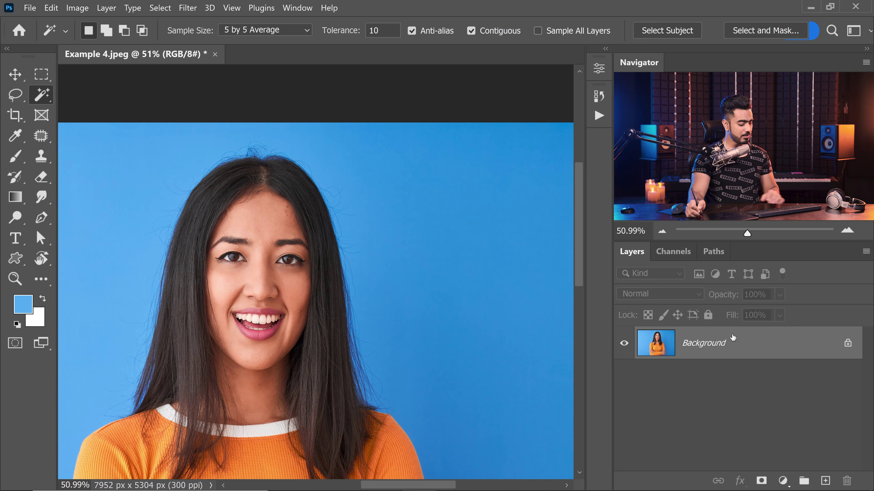
key(ctrl+j)
double_click(703, 346)
text(Regular)
key(Return)
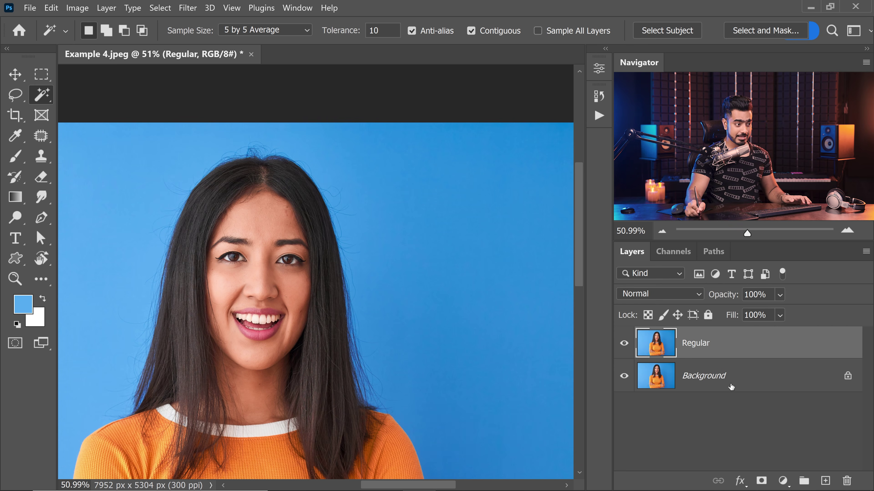
Rename the Background layer as Channels.
double_click(716, 377)
text(Channels)
key(Return)
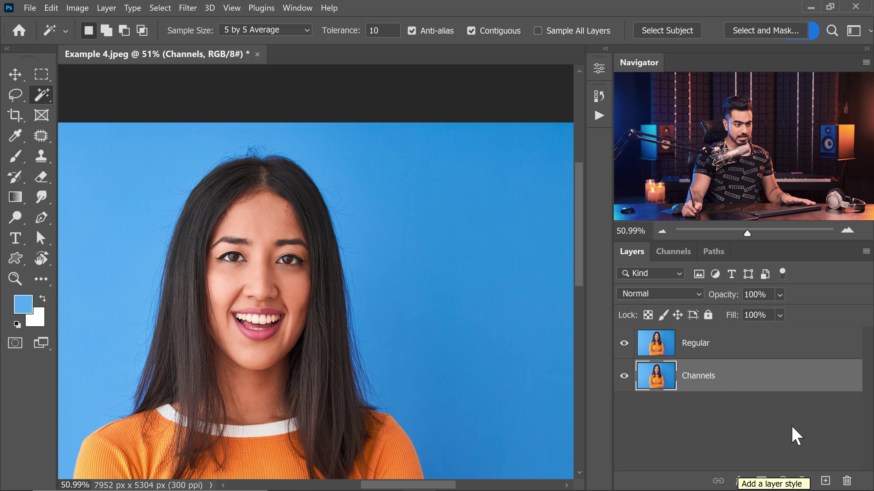
Create a white (ffffff) solid color fill layer and place it beneath the Channels layer.
click(783, 481)
click(723, 241)
text(ffffff)
click(739, 90)
drag(757, 375, 780, 447)
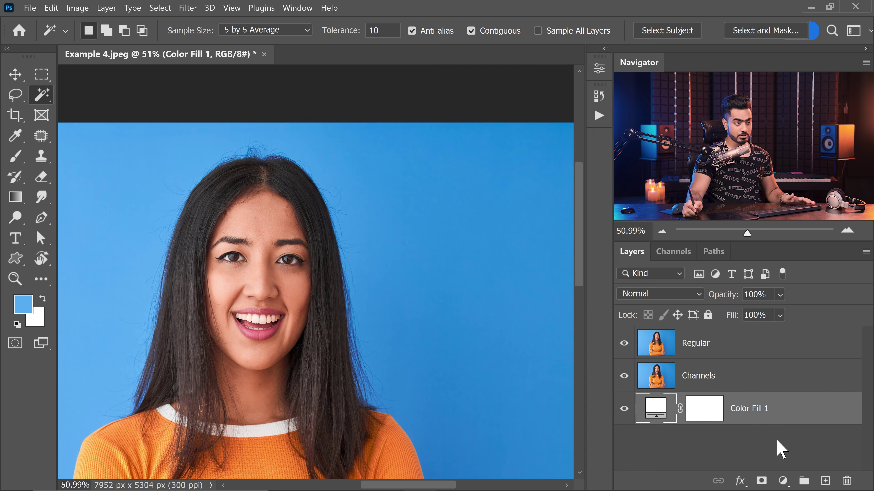
Hide the Regular layer, load the Blue copy channel as a selection, and add its inverse as a mask to the Channels layer.
click(711, 382)
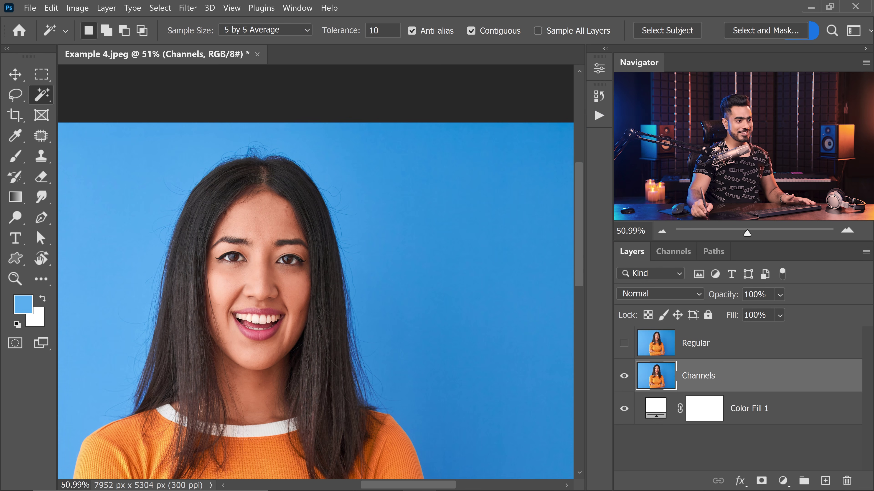
click(672, 252)
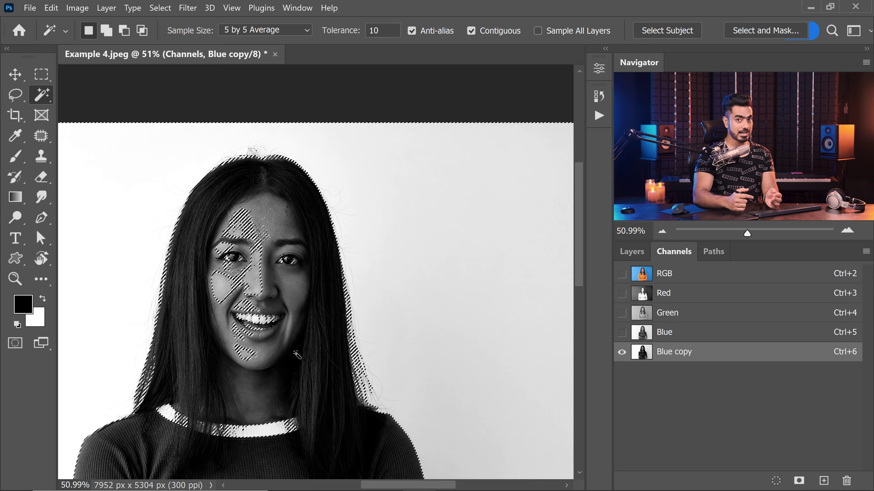
click(639, 253)
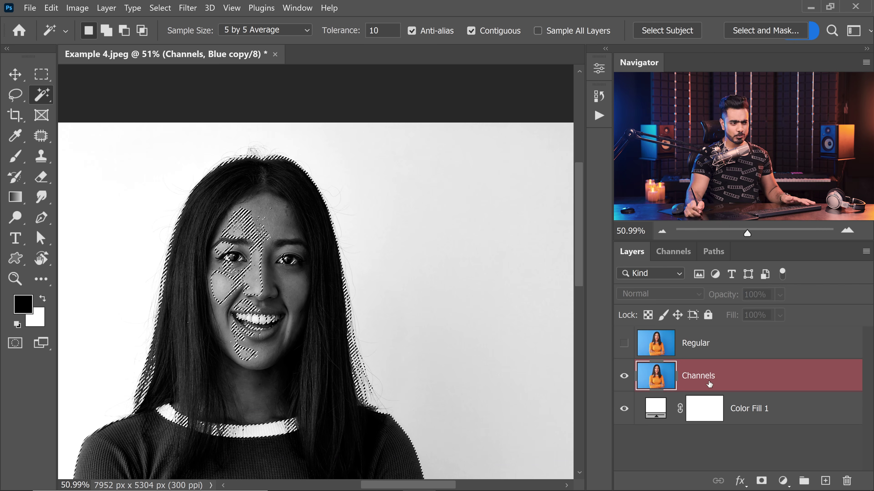
click(760, 481)
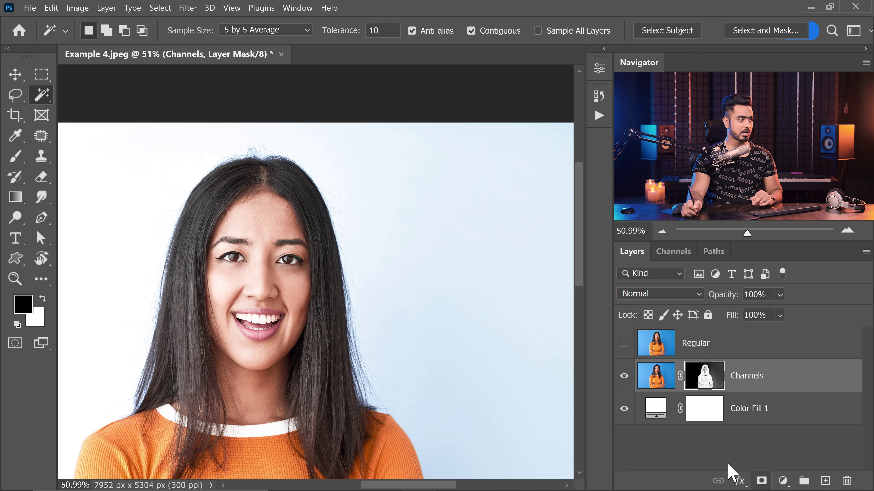
View the Channels layer mask on its own and examine the gray areas across the face and background.
mouse_move(171, 266)
mouse_down()
mouse_move(295, 250)
mouse_move(201, 306)
mouse_move(180, 276)
mouse_up()
alt+click(705, 379)
scroll(288, 244, up, 3)
scroll(375, 295, right, 5)
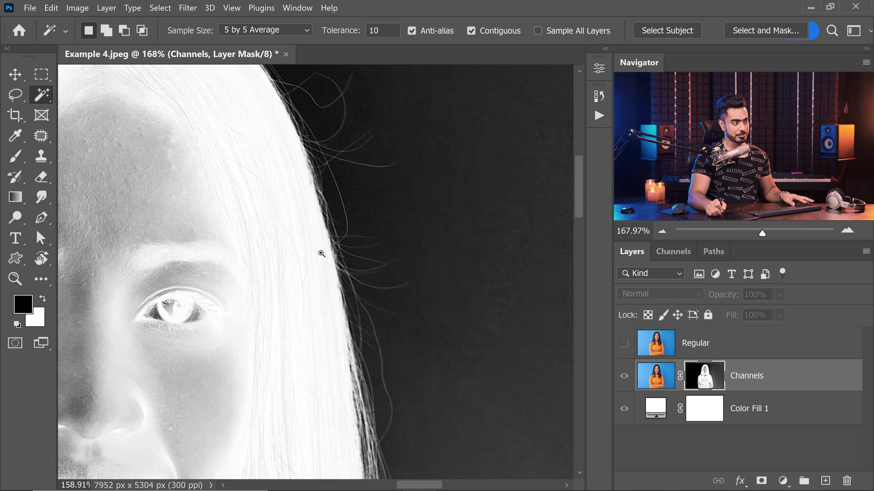
scroll(322, 253, down, 3)
alt+click(705, 378)
scroll(351, 252, up, 5)
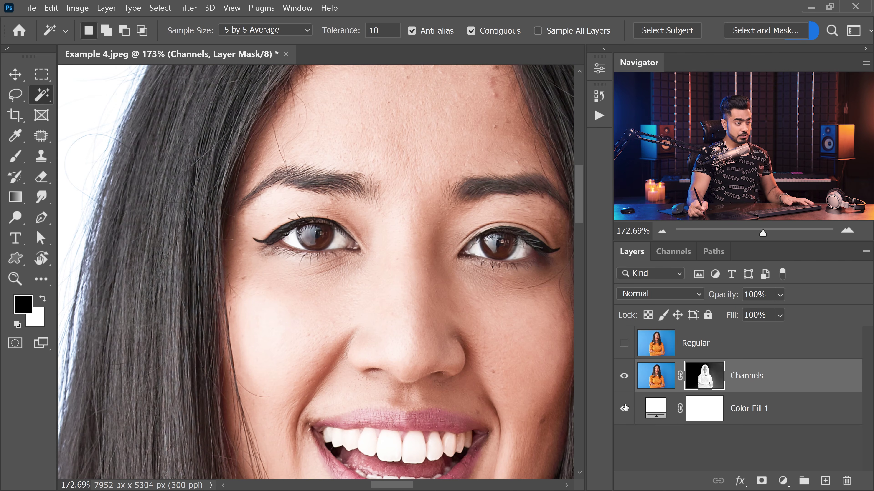
Temporarily hide the white fill layer to check the transparency of the woman's face and teeth, then show it again.
click(624, 409)
scroll(439, 398, down, 3)
scroll(327, 328, up, 4)
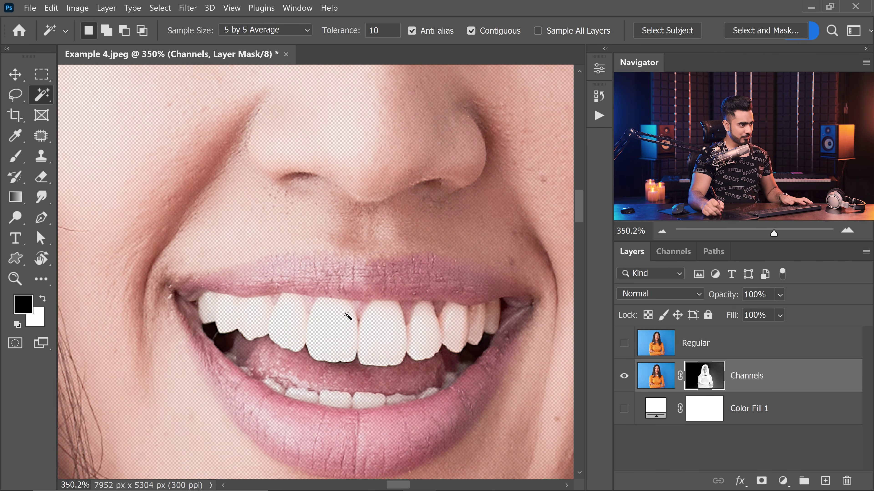
scroll(377, 283, down, 5)
click(624, 410)
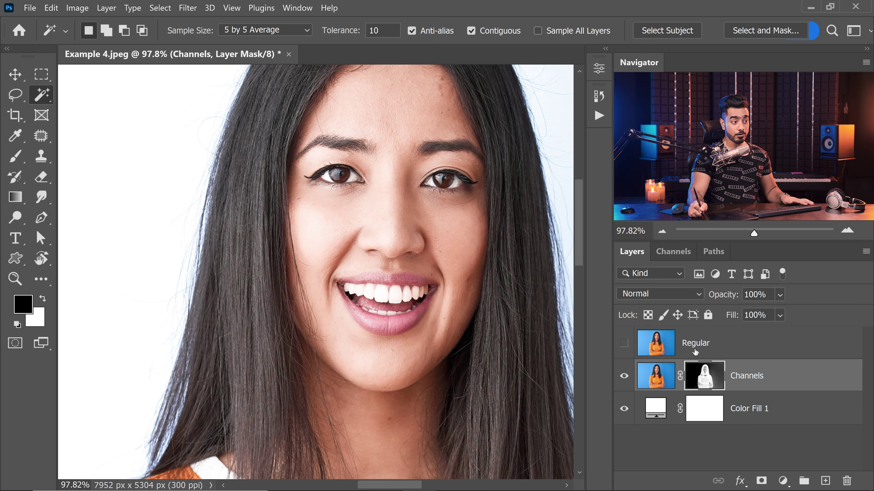
Show the Regular layer, select the woman, and add a layer mask from that selection.
click(629, 350)
click(624, 348)
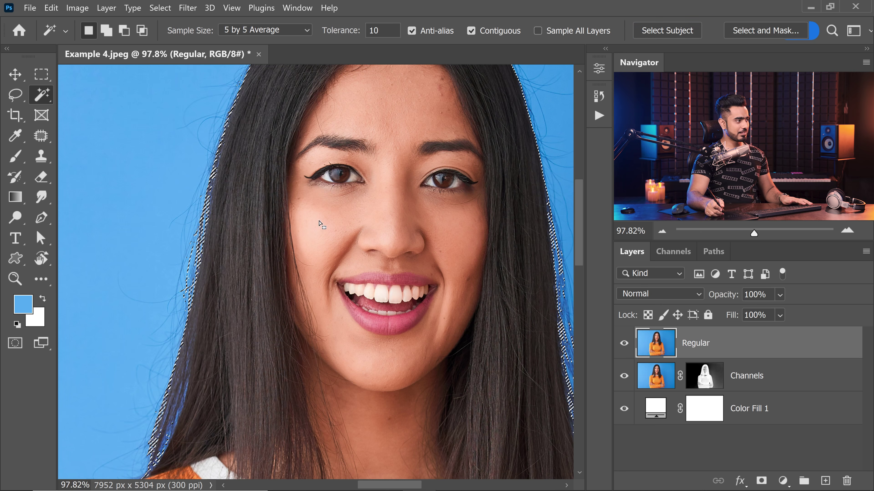
click(761, 482)
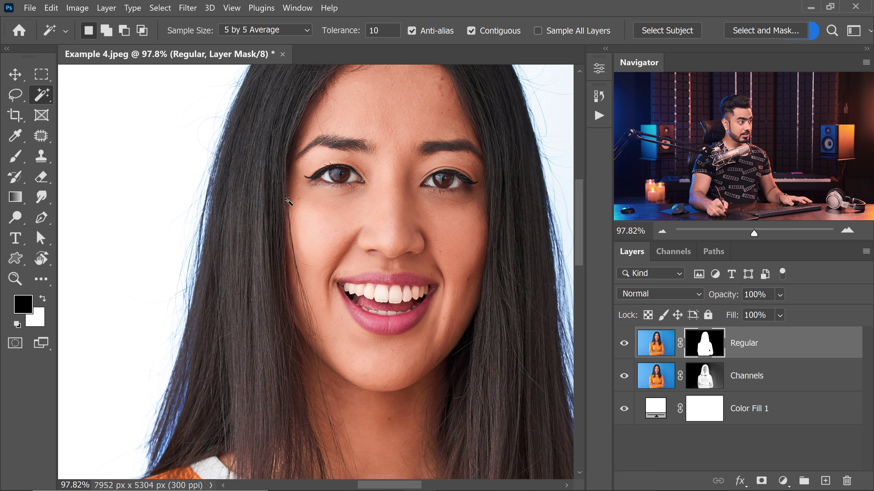
Examine the fine hair edges on both sides of the woman, comparing them with and without the Channels layer.
scroll(308, 244, right, 4)
scroll(270, 179, left, 6)
drag(210, 132, 240, 133)
drag(365, 131, 71, 208)
drag(355, 193, 29, 203)
drag(339, 237, 158, 239)
drag(510, 269, 412, 286)
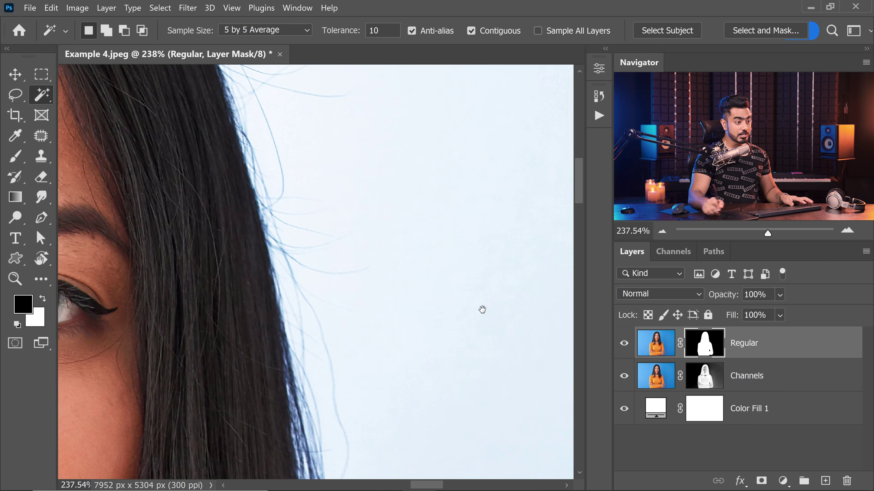
click(624, 377)
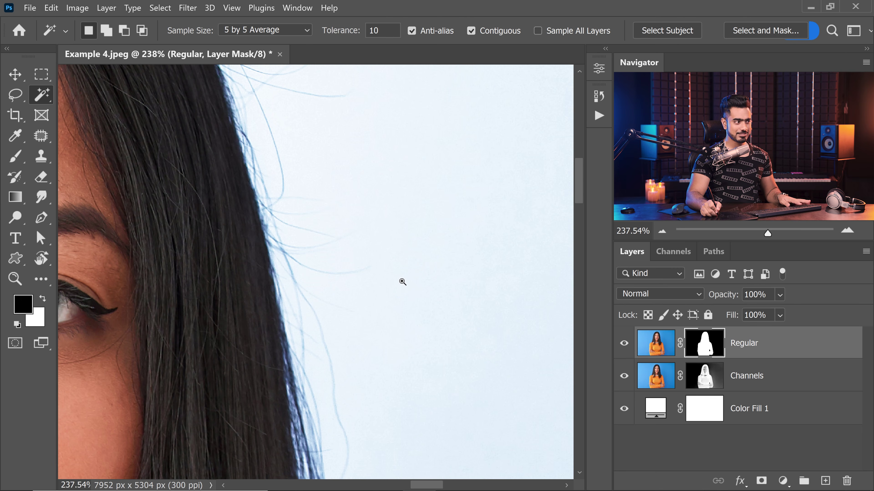
scroll(378, 262, down, 5)
scroll(369, 318, down, 3)
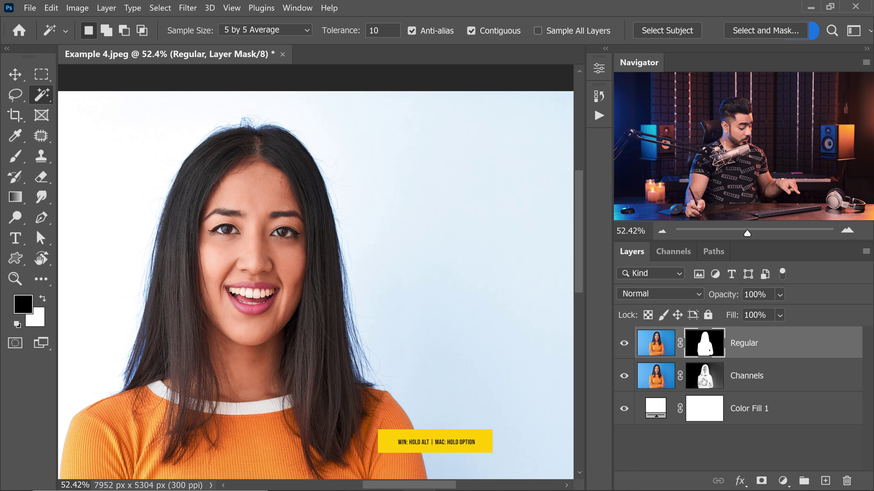
Display the Channels layer mask on its own and choose the Brush tool for editing it.
alt+click(712, 376)
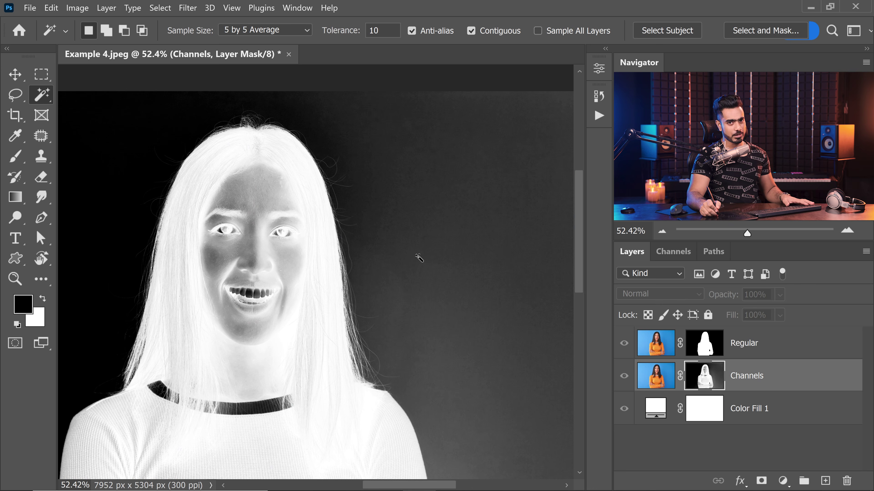
click(16, 157)
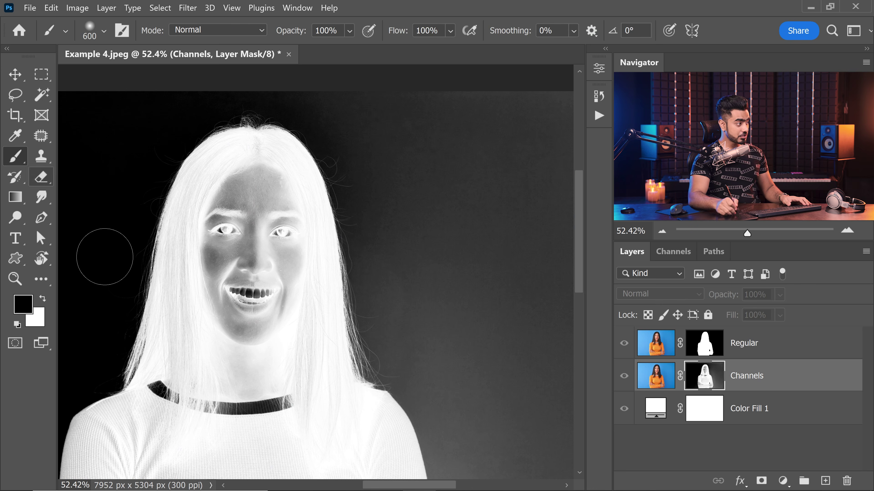
Try painting the mask's background beside the hair black with the brush in Normal mode.
drag(370, 316, 279, 279)
mouse_move(345, 144)
mouse_down()
mouse_move(347, 260)
mouse_move(237, 165)
mouse_move(276, 275)
mouse_up()
key(ctrl+z)
Set the brush blend mode to Overlay and test it with black on the mask's gray background away from the hair.
click(218, 30)
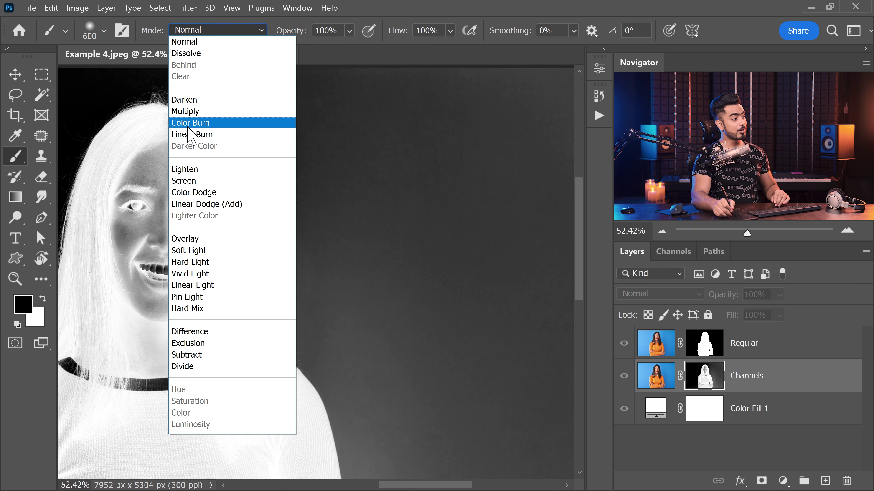
click(201, 240)
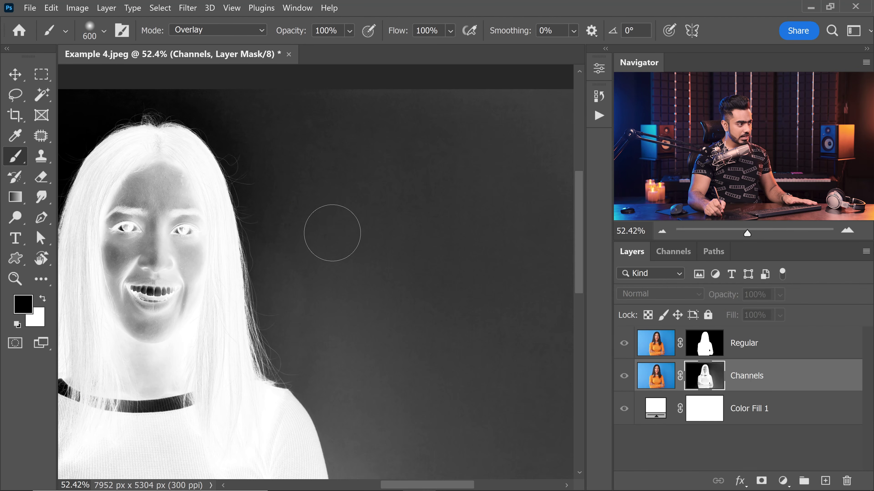
mouse_move(325, 234)
mouse_down()
mouse_move(326, 197)
mouse_move(220, 309)
mouse_move(228, 283)
mouse_move(217, 373)
mouse_up()
key(ctrl+z)
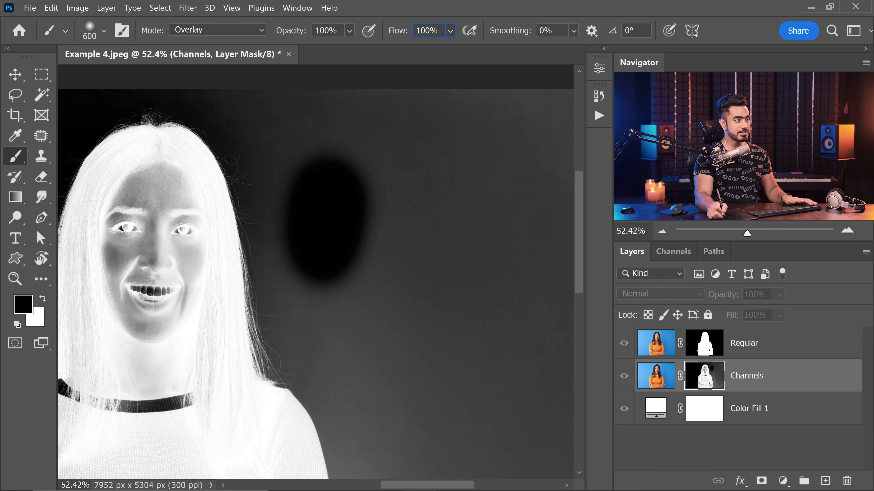
Set the brush flow to 10% and paint black in Overlay mode down the mask's gray background beside the right-hand hair edge.
drag(278, 185, 308, 256)
key(bracketleft)
key(bracketleft)
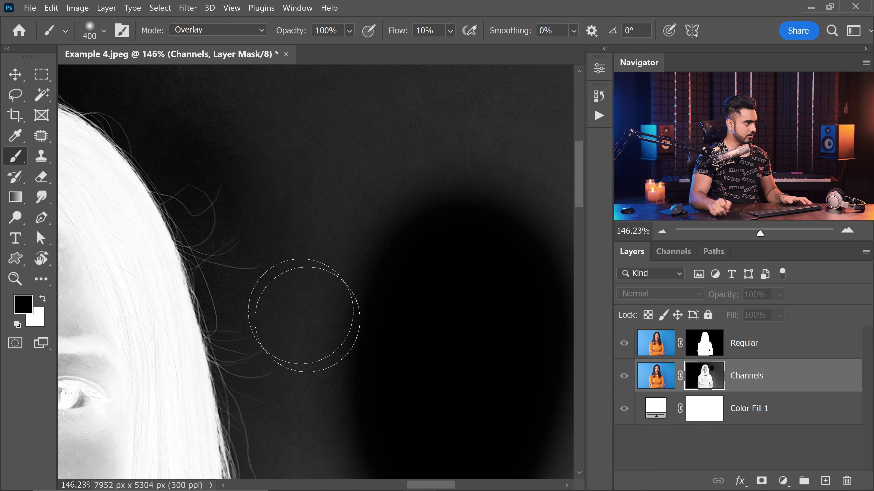
drag(262, 303, 214, 238)
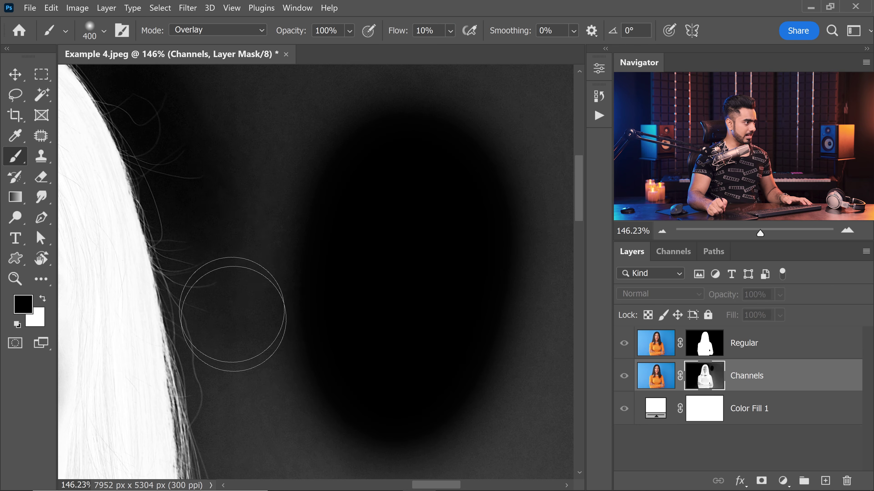
drag(220, 338, 240, 269)
drag(269, 355, 259, 297)
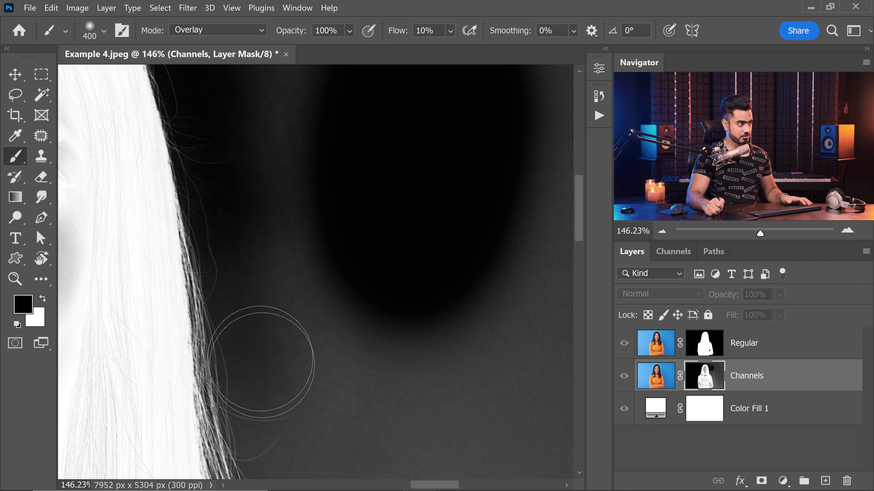
drag(267, 372, 238, 208)
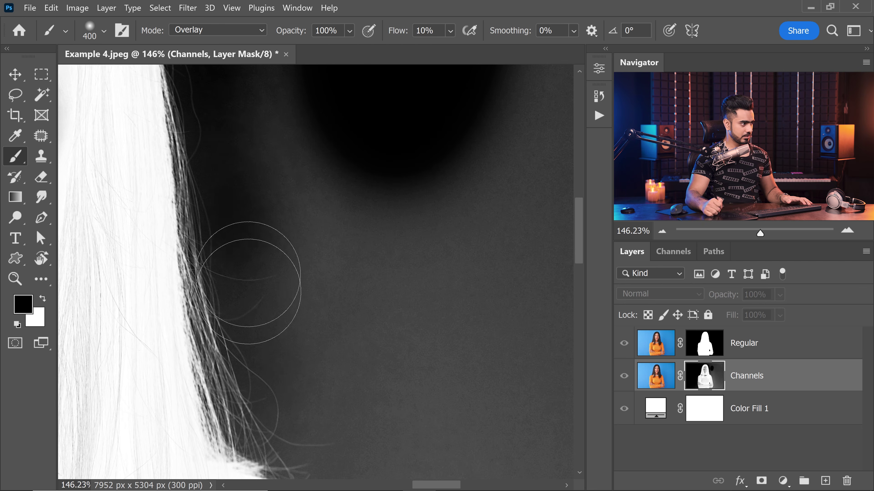
Darken the remaining gray around the crown and above the right shoulder in the mask with the Overlay brush at 10% flow.
scroll(331, 326, down, 4)
mouse_move(298, 339)
mouse_down()
mouse_move(351, 359)
mouse_move(235, 105)
mouse_up()
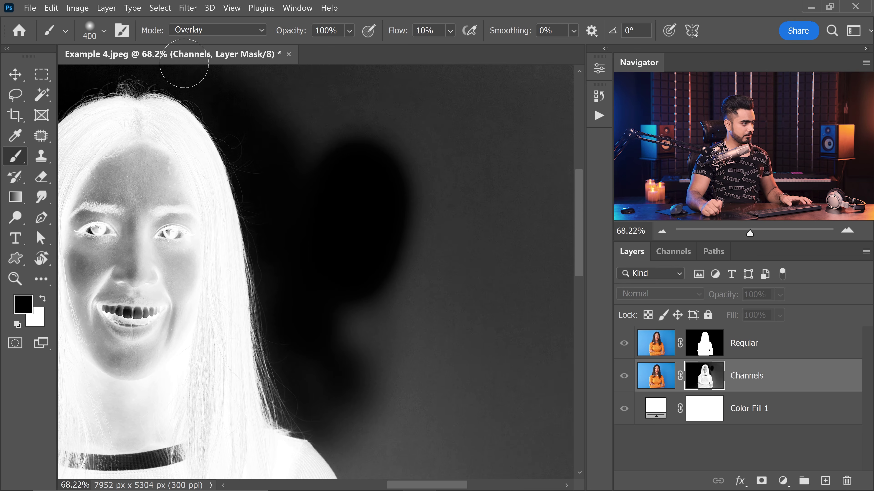
drag(340, 342, 419, 335)
drag(365, 385, 380, 395)
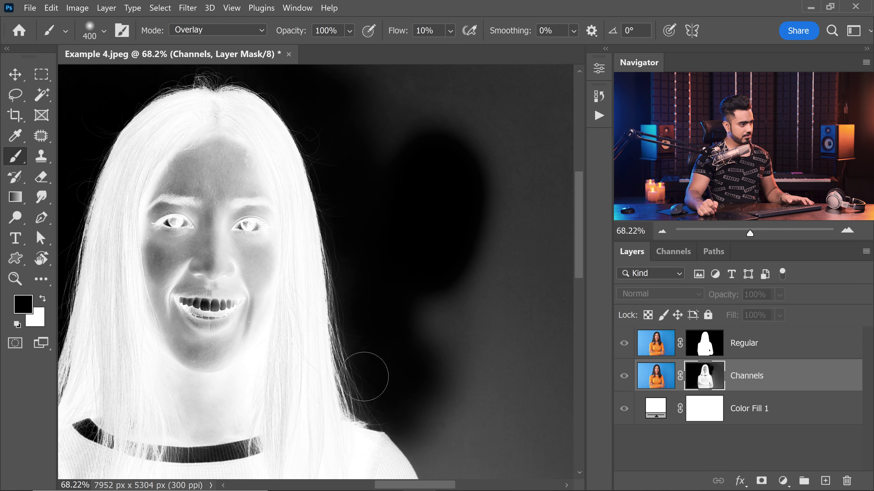
drag(438, 191, 405, 206)
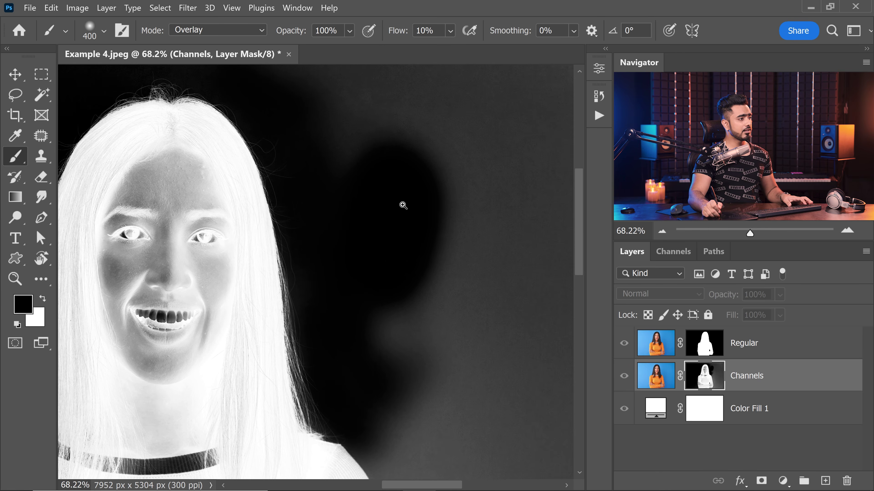
Switch the brush to Normal mode at 100% flow and paint the mask's gray background away from the hair black.
scroll(405, 205, down, 2)
click(207, 34)
click(203, 36)
mouse_move(308, 99)
mouse_down()
mouse_move(554, 103)
mouse_move(384, 162)
mouse_move(526, 228)
mouse_move(424, 172)
mouse_up()
scroll(488, 236, down, 1)
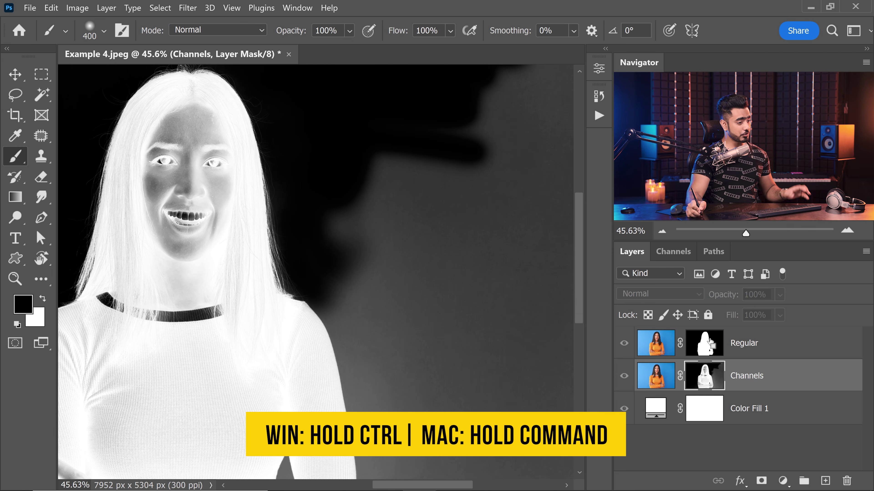
Paint the rest of the mask's background black, restricted to the inverted selection from the Regular layer's mask, and deselect.
ctrl+click(710, 350)
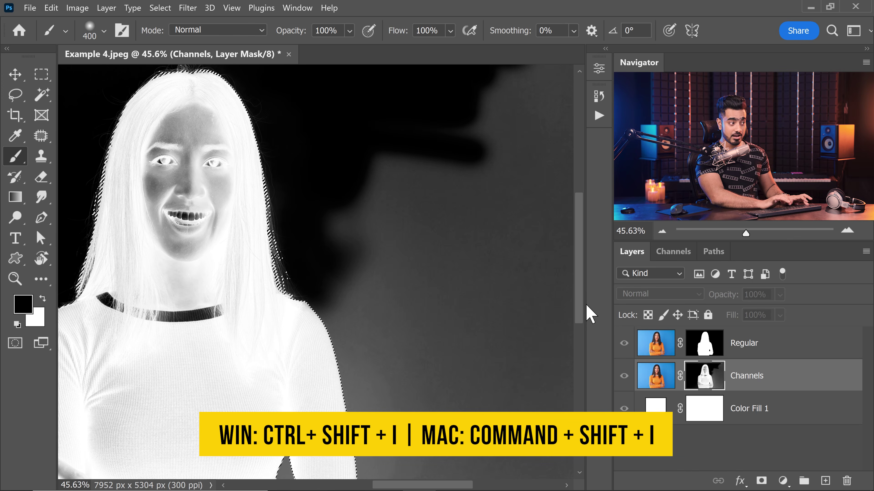
drag(313, 262, 236, 229)
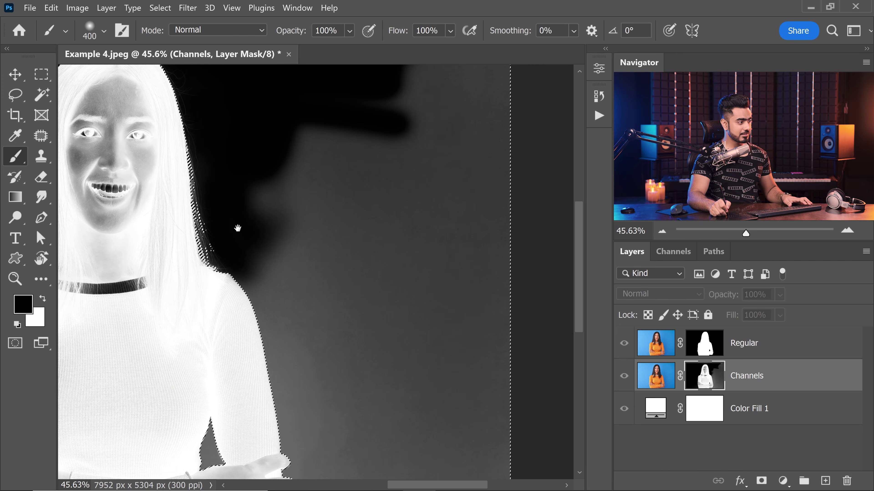
scroll(342, 229, down, 1)
mouse_move(341, 229)
mouse_down()
mouse_move(332, 282)
mouse_move(322, 277)
mouse_move(353, 168)
mouse_move(315, 164)
mouse_move(469, 234)
mouse_up()
scroll(456, 169, down, 5)
mouse_move(456, 169)
mouse_down()
mouse_move(457, 290)
mouse_move(454, 248)
mouse_up()
key(ctrl+d)
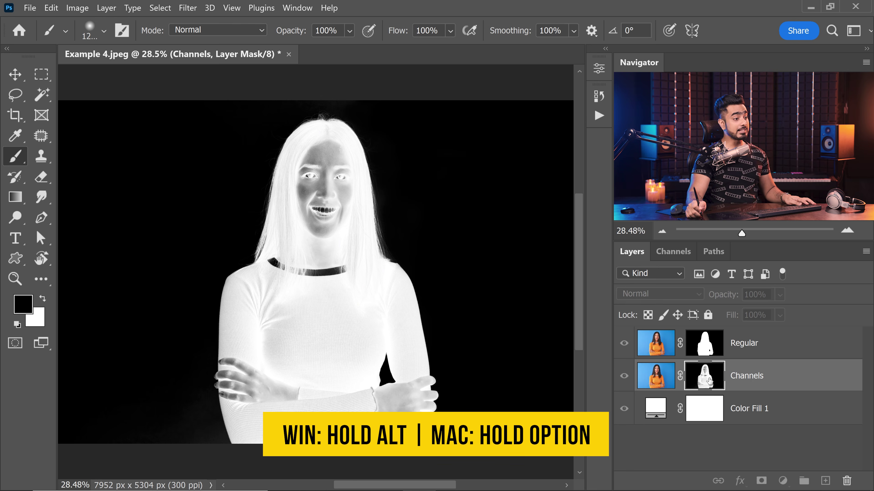
Return to the normal image view and examine the blue fringing along the hair edges against the white background.
alt+click(708, 380)
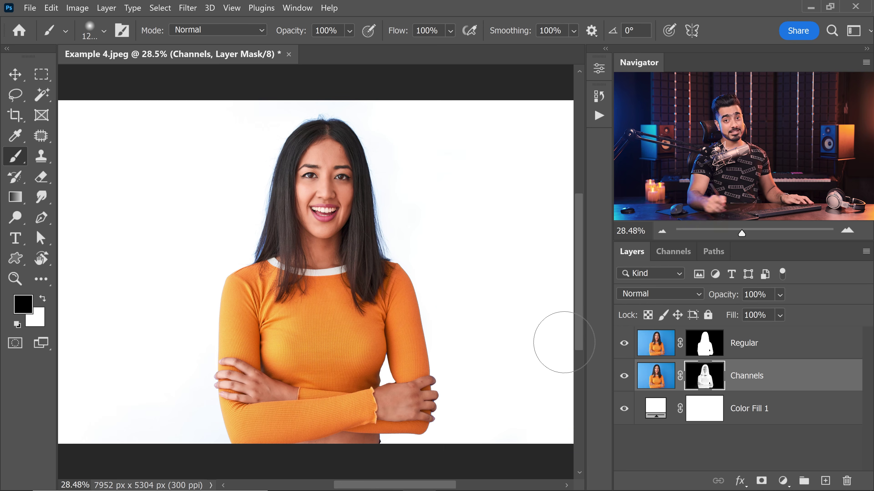
key(ctrl+plus)
key(ctrl+plus)
key(ctrl+plus)
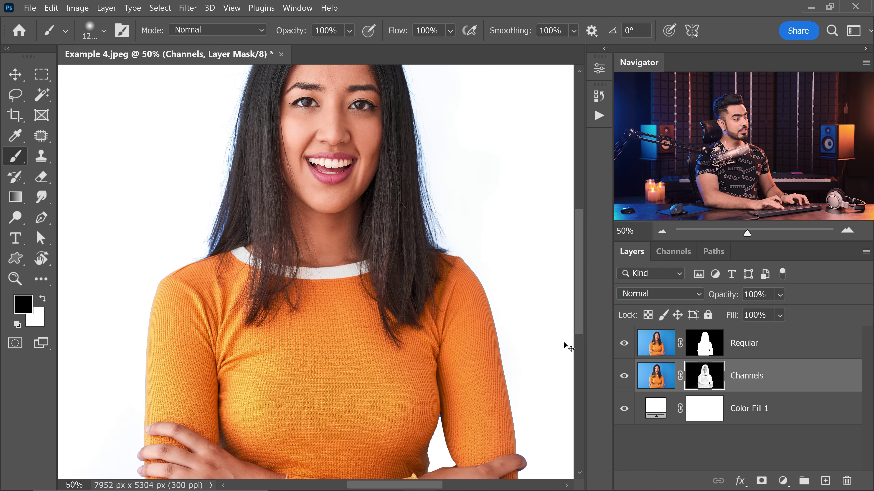
scroll(310, 231, up, 5)
scroll(352, 279, right, 3)
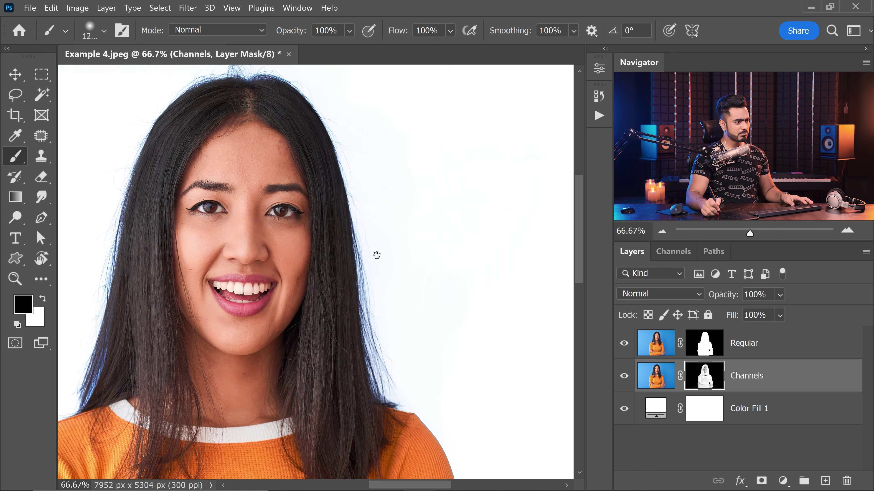
click(384, 181)
drag(372, 174, 341, 242)
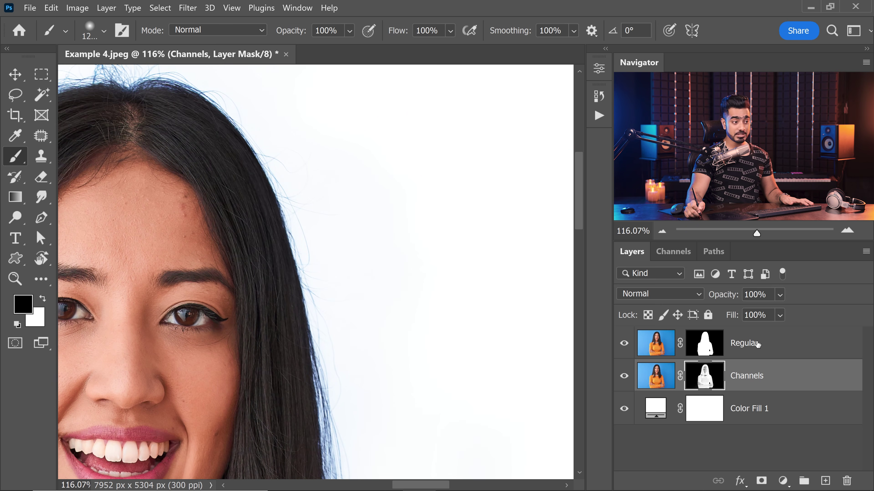
Group the Channels and Regular layers together.
click(754, 377)
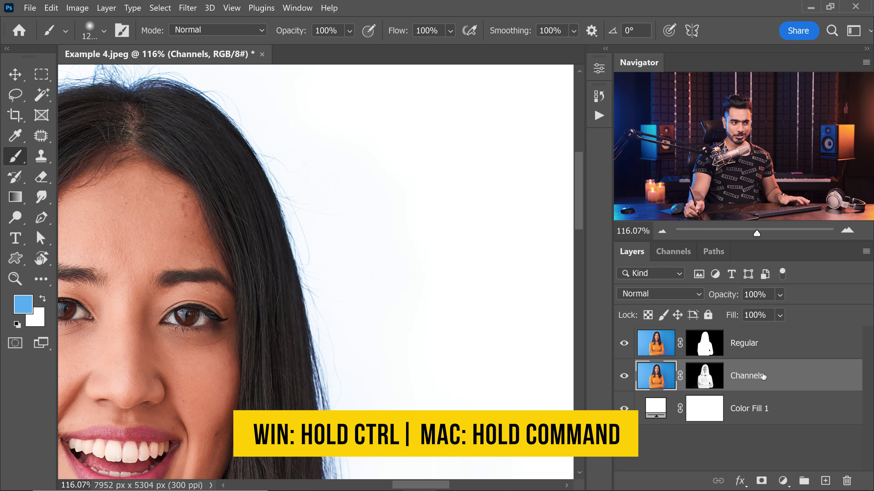
ctrl+click(767, 348)
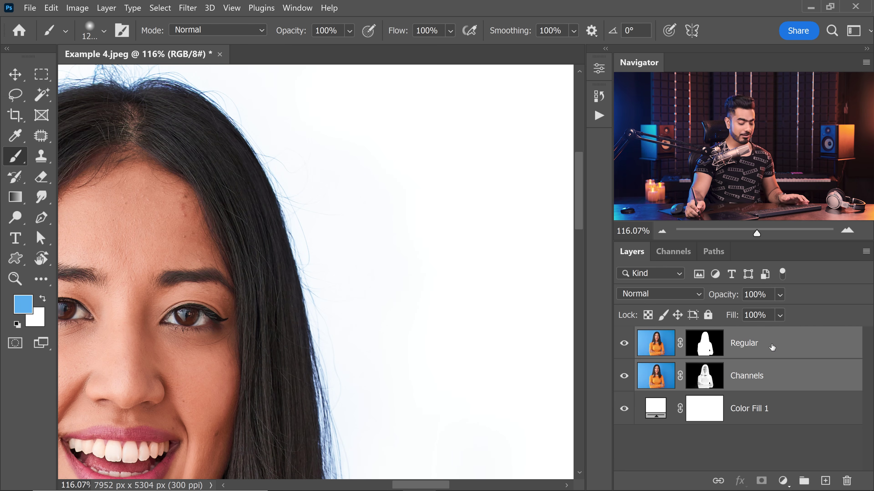
key(ctrl+g)
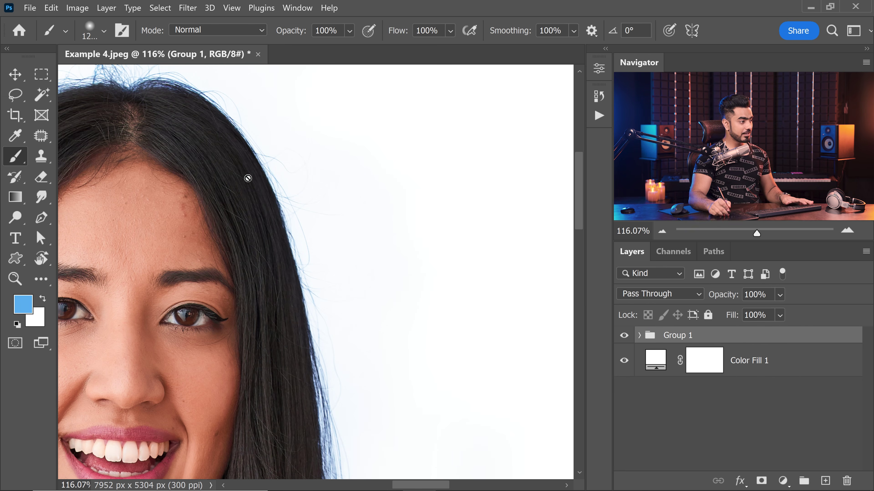
Create a new layer above the group and paint sampled dark hair color over the blue-fringed hair edge with a 200 px brush.
click(825, 482)
mouse_move(342, 312)
mouse_down()
mouse_move(286, 250)
mouse_move(316, 355)
mouse_move(295, 293)
mouse_up()
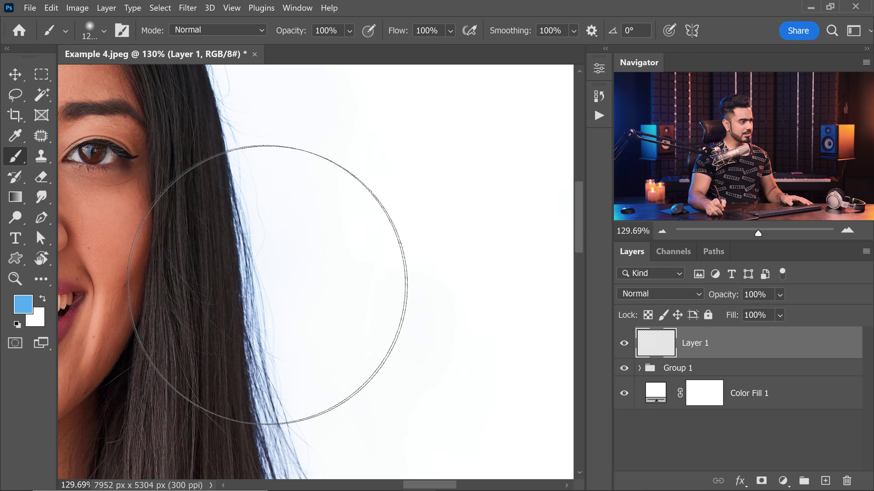
alt+click(232, 294)
key(bracketright)
key(bracketright)
key(bracketright)
key(bracketright)
key(bracketright)
key(bracketright)
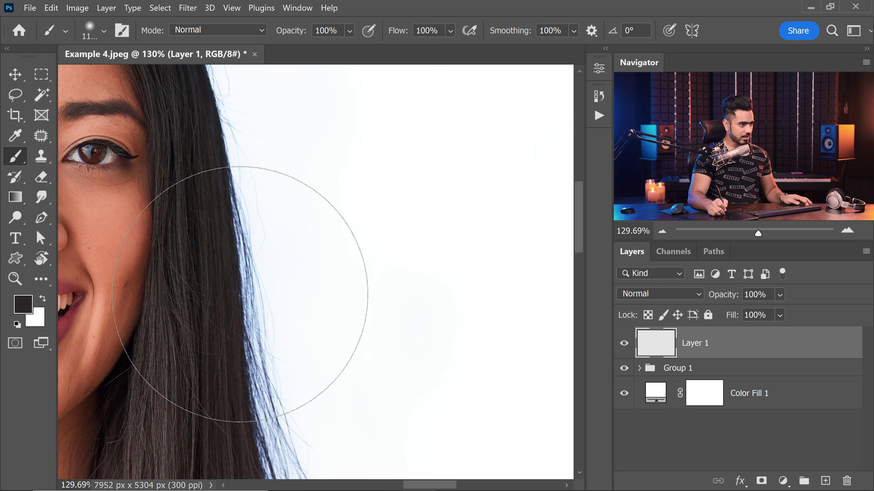
click(263, 276)
mouse_move(263, 278)
mouse_down()
mouse_move(266, 303)
mouse_move(286, 305)
mouse_up()
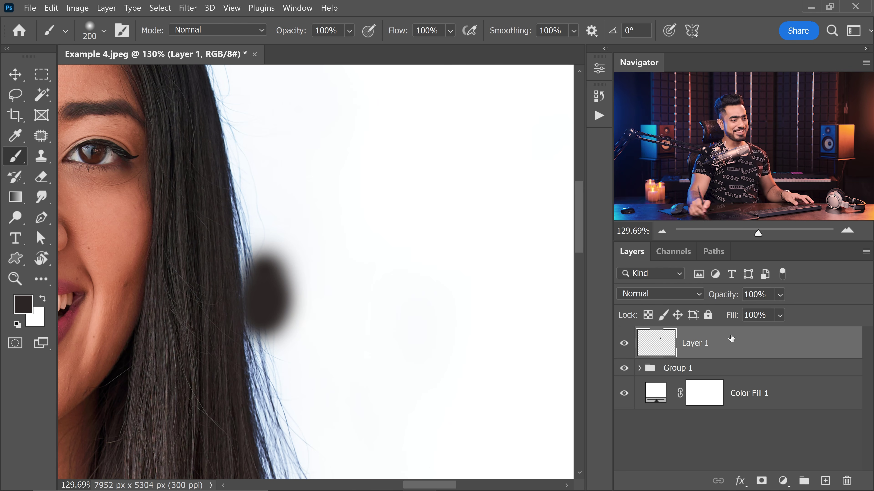
Clip the painted layer to the group, extend the hair color down the edge, and set the layer's blend mode to Color.
alt+click(726, 357)
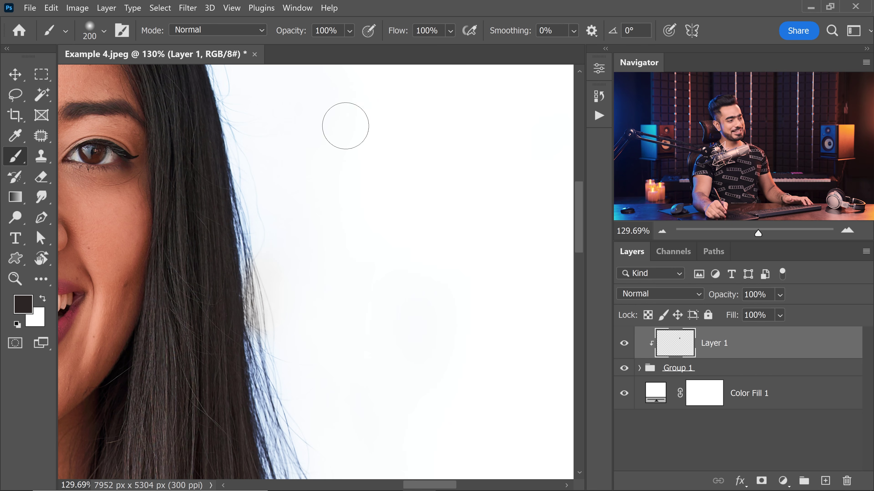
scroll(253, 258, down, 5)
mouse_move(267, 192)
mouse_down()
mouse_move(275, 228)
mouse_move(268, 228)
mouse_move(283, 266)
mouse_up()
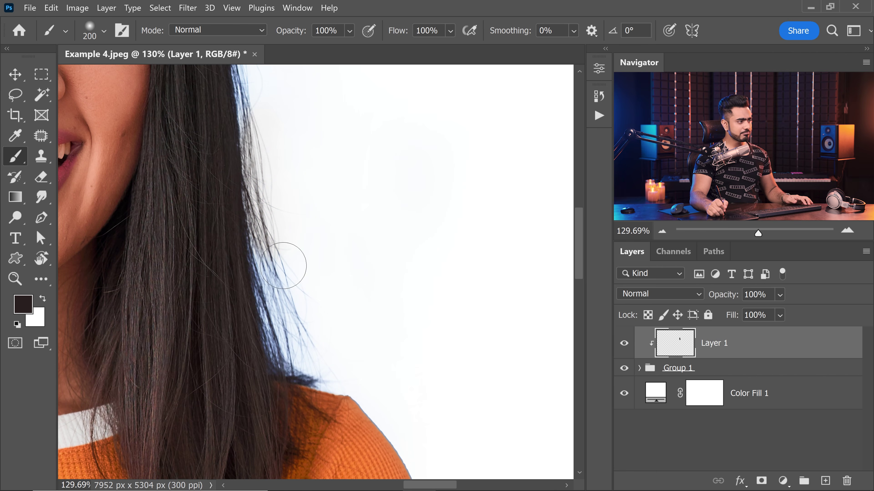
click(652, 295)
click(629, 463)
Enlarge the brush to 300 px and recolor the blue fringe up the right-hand hair edge with sampled hair color.
scroll(336, 262, down, 3)
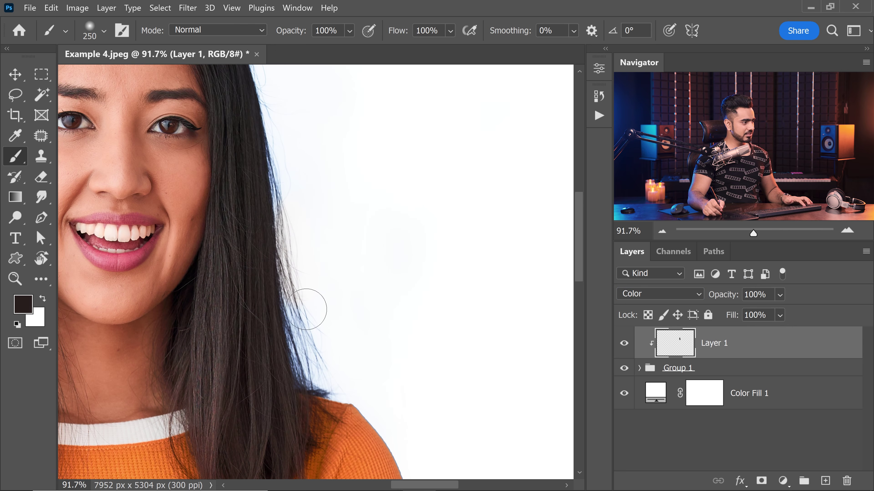
key(bracketright)
scroll(310, 262, up, 3)
scroll(309, 262, left, 1)
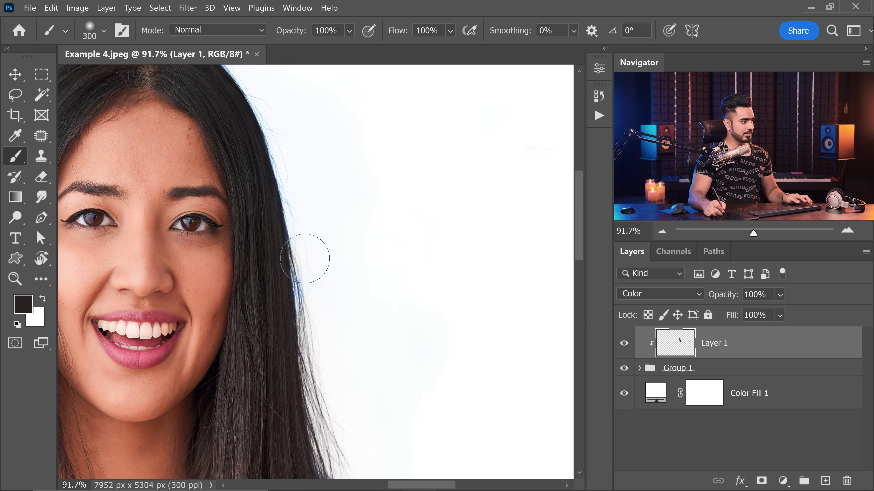
scroll(326, 196, up, 3)
scroll(326, 195, left, 1)
alt+click(291, 185)
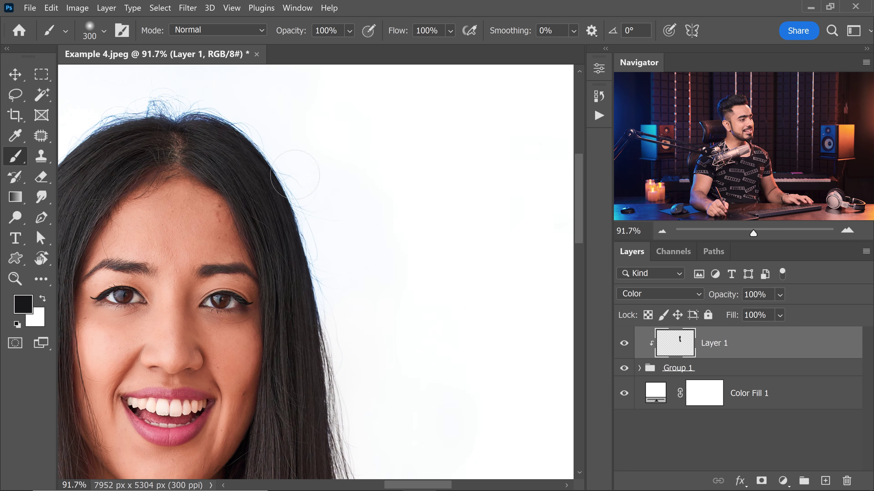
Sample the dark hair color near the parting and paint over the blue flyaway hairs across the crown.
scroll(296, 196, up, 3)
scroll(297, 196, left, 1)
alt+click(232, 215)
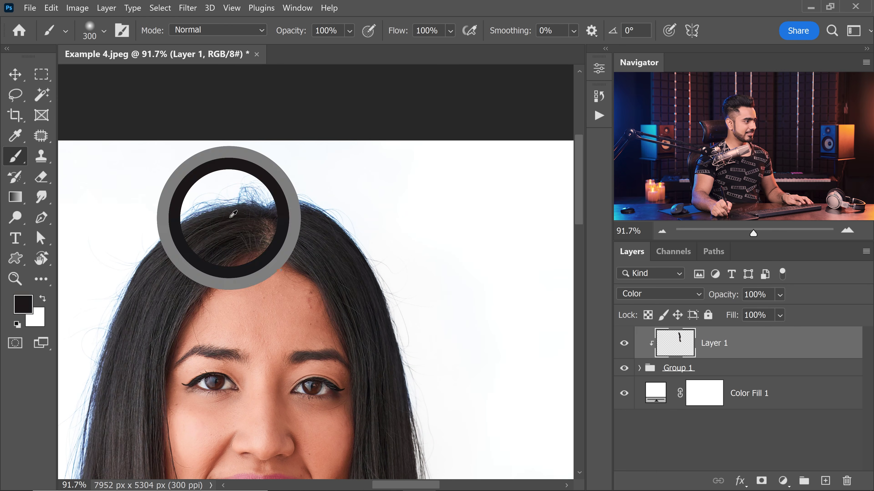
mouse_move(159, 203)
mouse_down()
mouse_move(250, 176)
mouse_move(366, 203)
mouse_up()
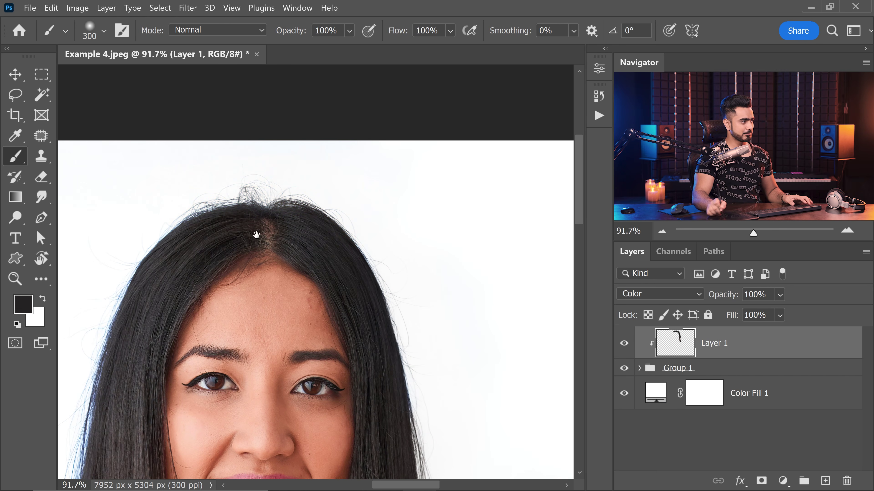
Recolor the blue fringe down the left-hand hair edge to the shoulder using hair colors sampled nearby.
scroll(302, 225, down, 5)
scroll(302, 226, left, 4)
alt+click(284, 190)
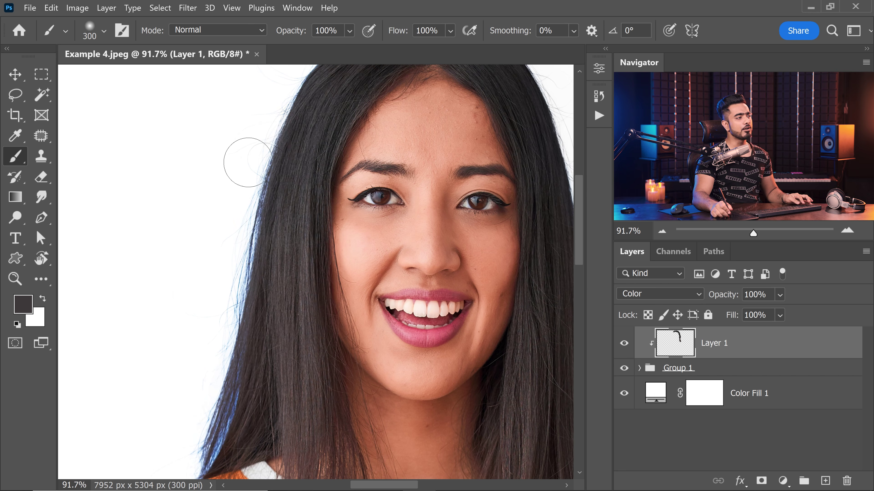
drag(222, 274, 191, 353)
scroll(191, 353, down, 3)
scroll(191, 353, left, 1)
alt+click(279, 285)
scroll(234, 310, up, 1)
scroll(234, 310, down, 2)
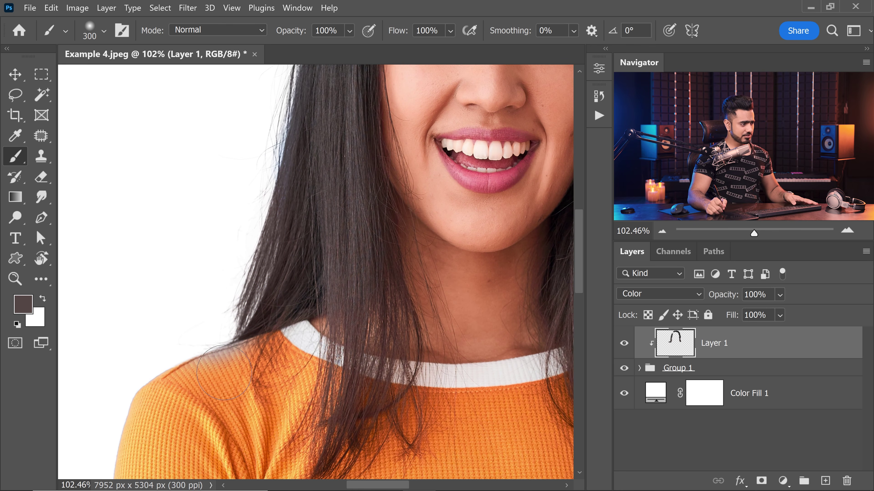
Reduce the brush size to 150 px for the hair ends by the shoulder and review the recolored hair edges.
key(bracketleft)
key(bracketleft)
key(bracketleft)
key(bracketleft)
key(bracketleft)
key(bracketleft)
key(bracketleft)
key(bracketleft)
key(bracketleft)
key(bracketleft)
key(bracketleft)
key(ctrl+0)
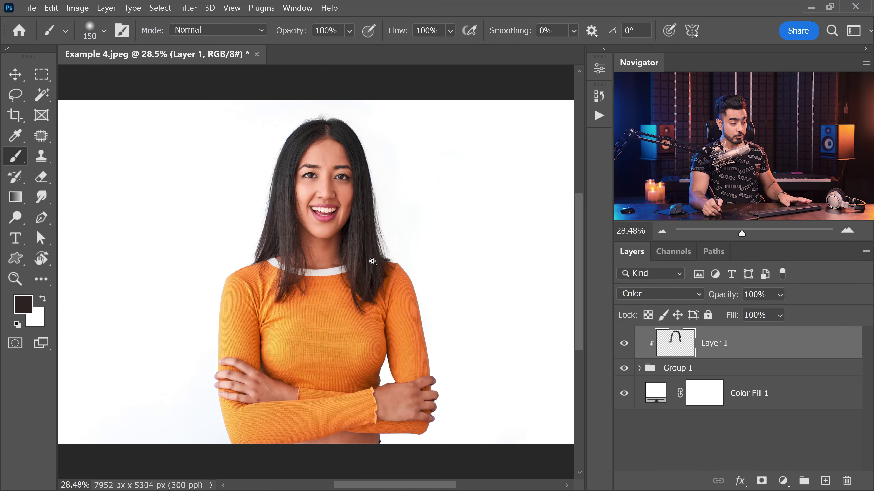
scroll(373, 262, up, 4)
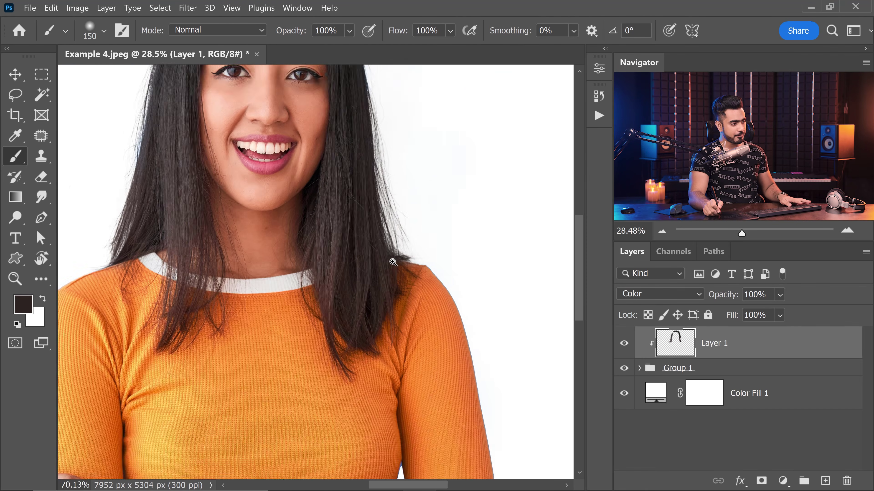